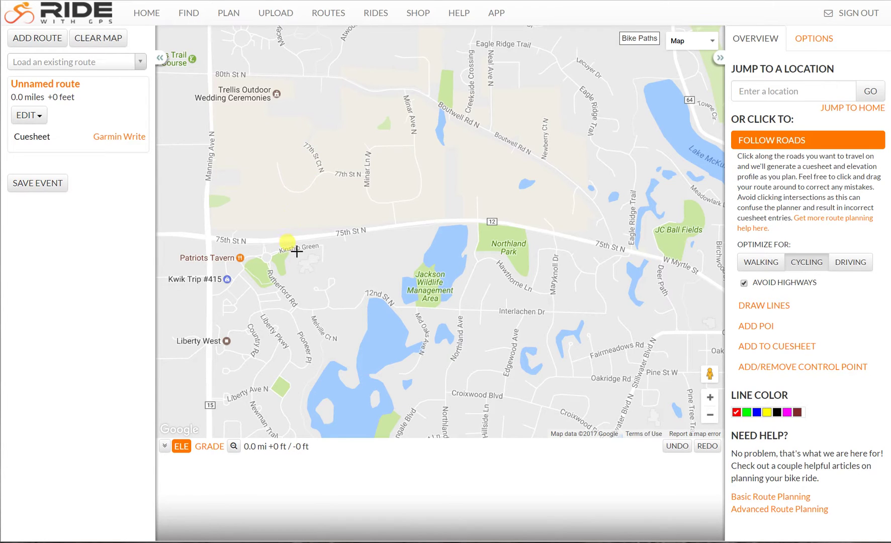
- Jump the map to White Bear Lake, MN and remove the location marker without using it as the start point
left_click(754, 91)
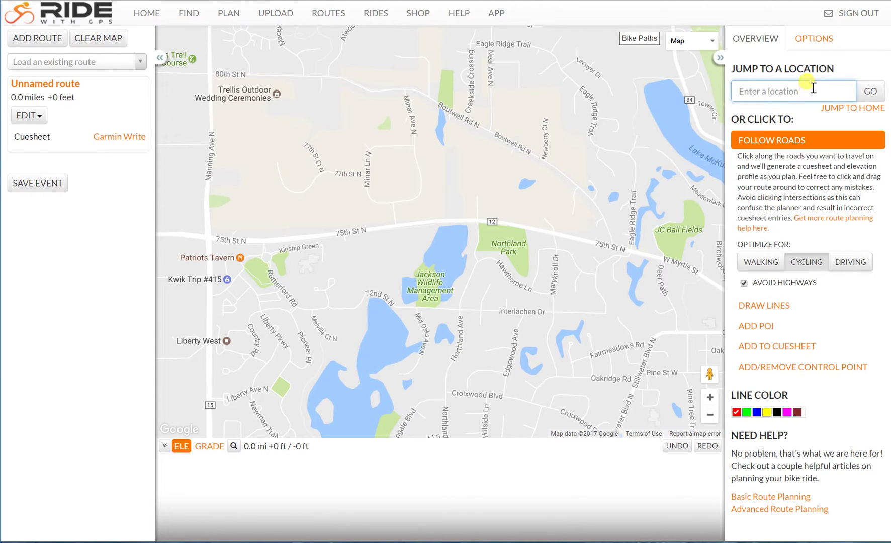
type("White Bear Lake, MN")
left_click(866, 91)
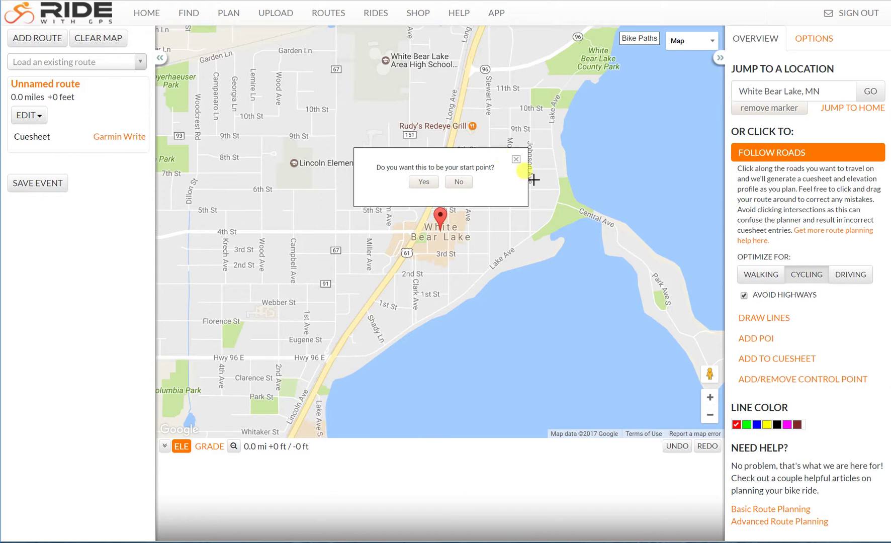
left_click(750, 109)
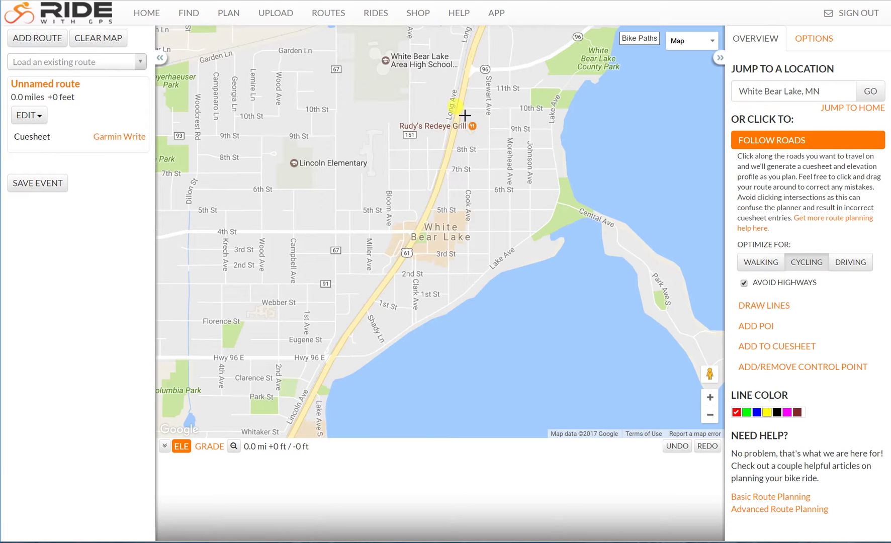
- Place the route's start point on Bloom Ave just north of 4th St in White Bear Lake
left_click_drag(301, 104, 324, 223)
left_click_drag(422, 108, 364, 302)
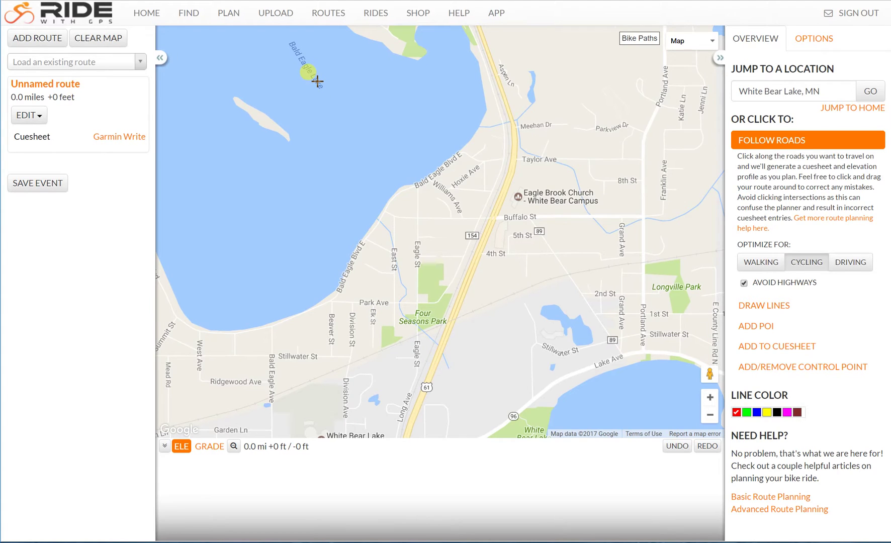
left_click_drag(548, 351, 547, 131)
left_click_drag(486, 354, 572, 185)
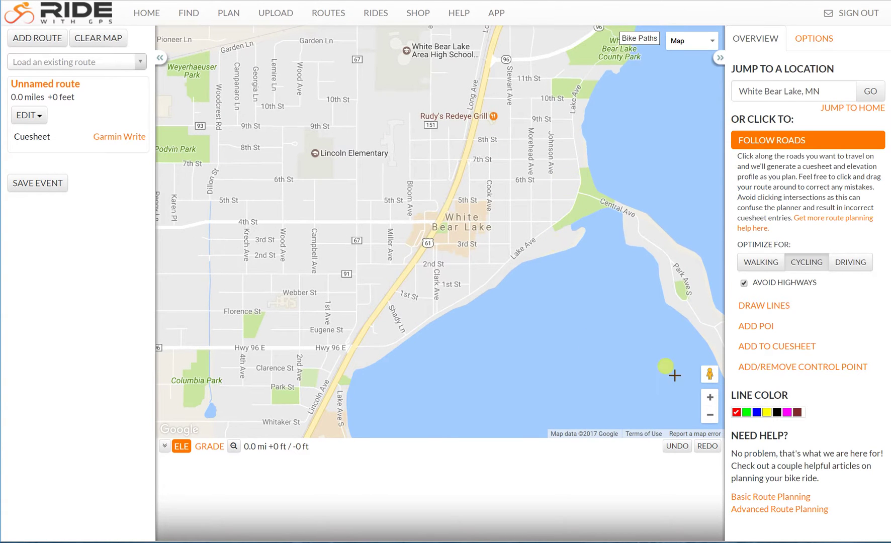
left_click(709, 398)
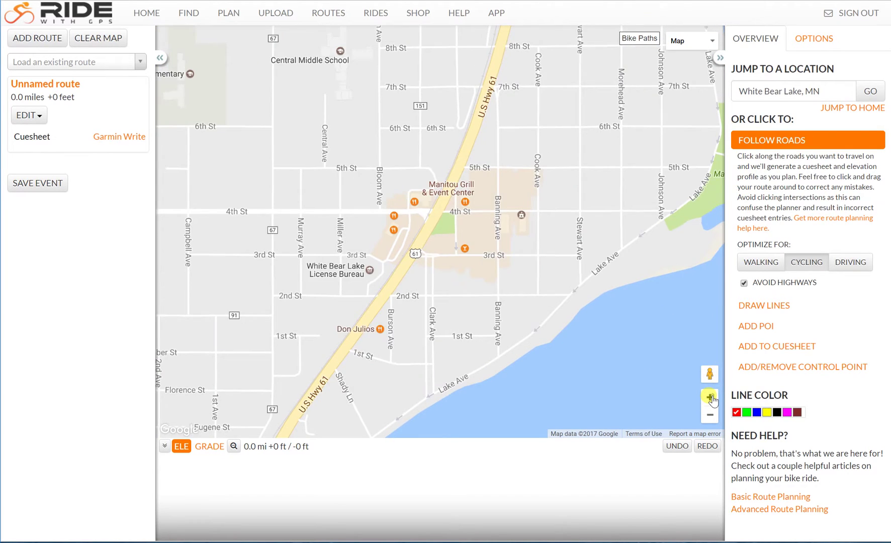
left_click(710, 398)
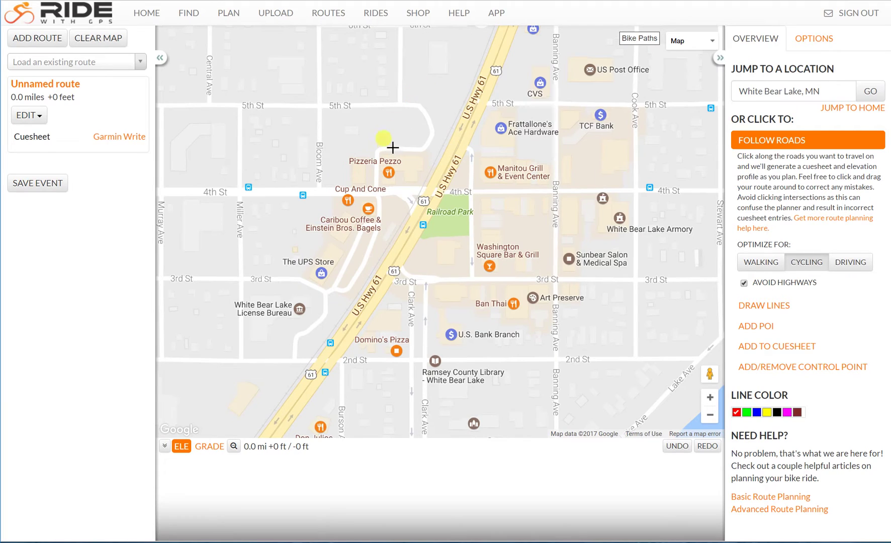
left_click(319, 174)
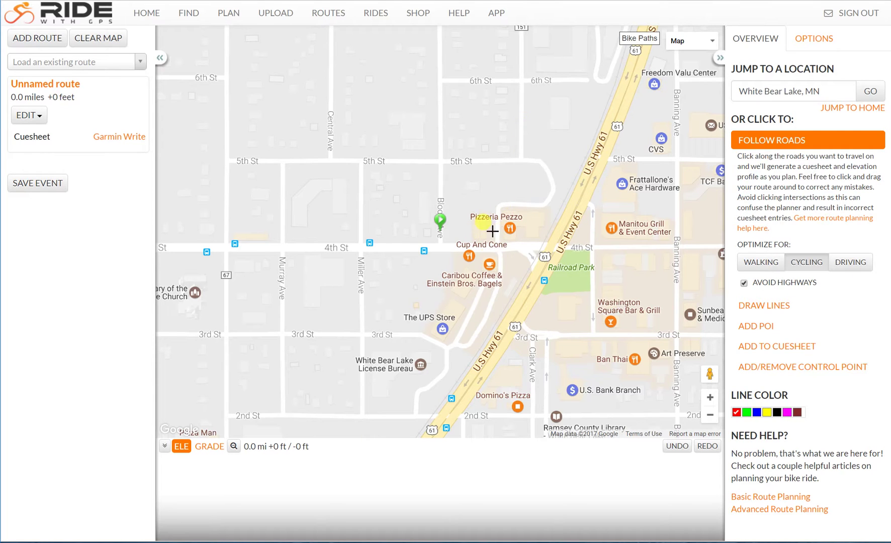
- Examine the start point up close in Satellite view, and return to the standard Map view
left_click(676, 41)
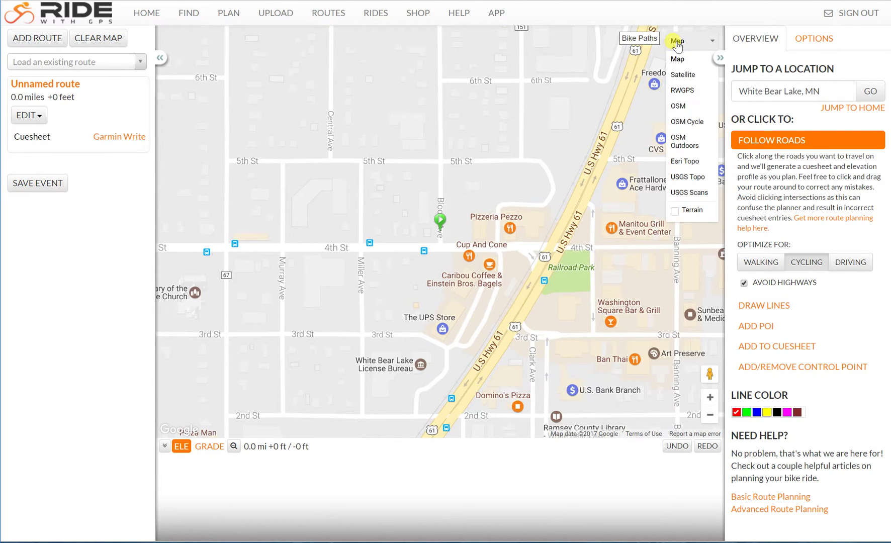
left_click(679, 76)
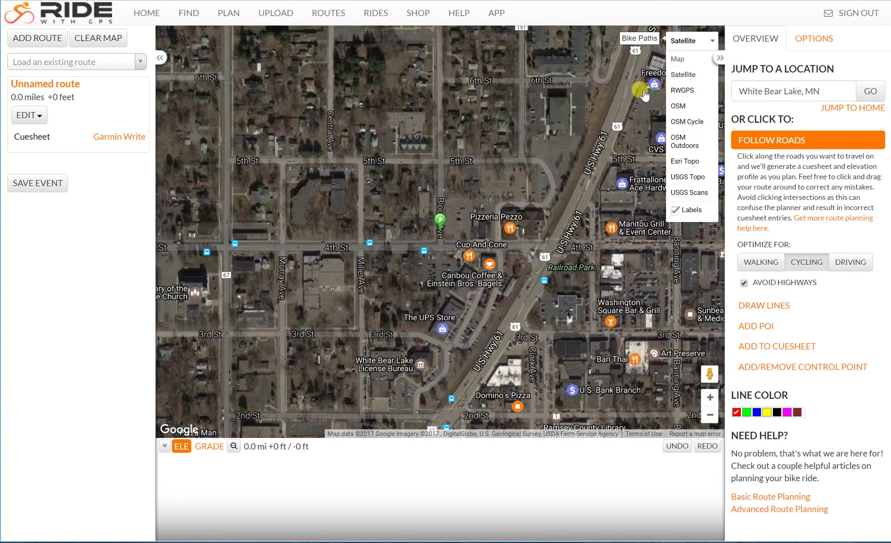
left_click(709, 398)
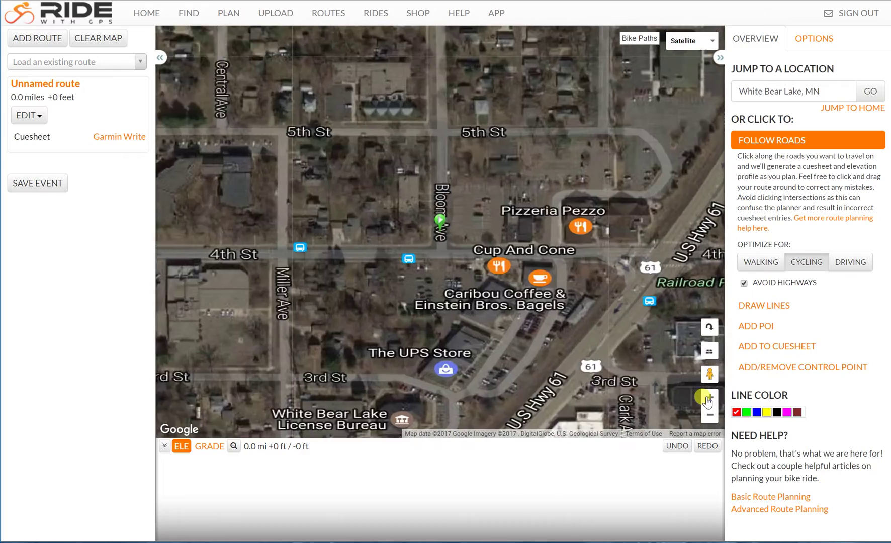
left_click(709, 398)
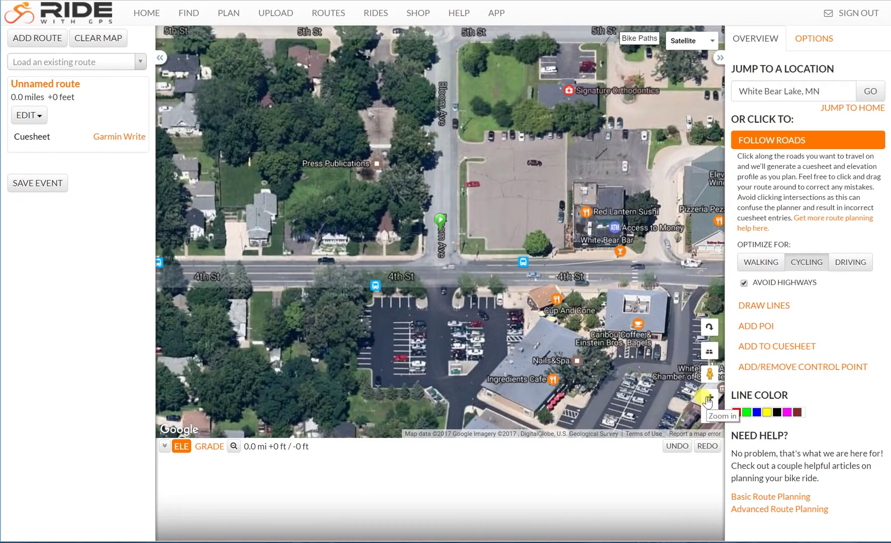
left_click(709, 398)
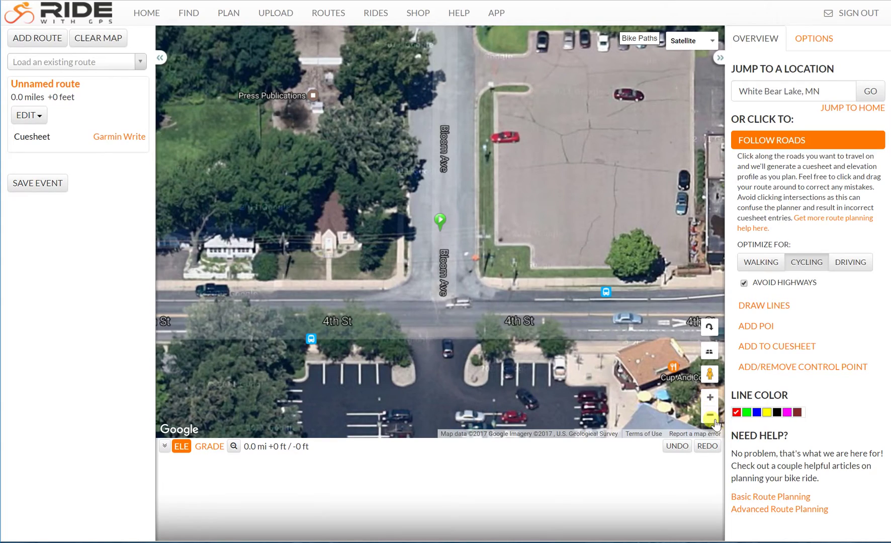
left_click(709, 416)
left_click(710, 415)
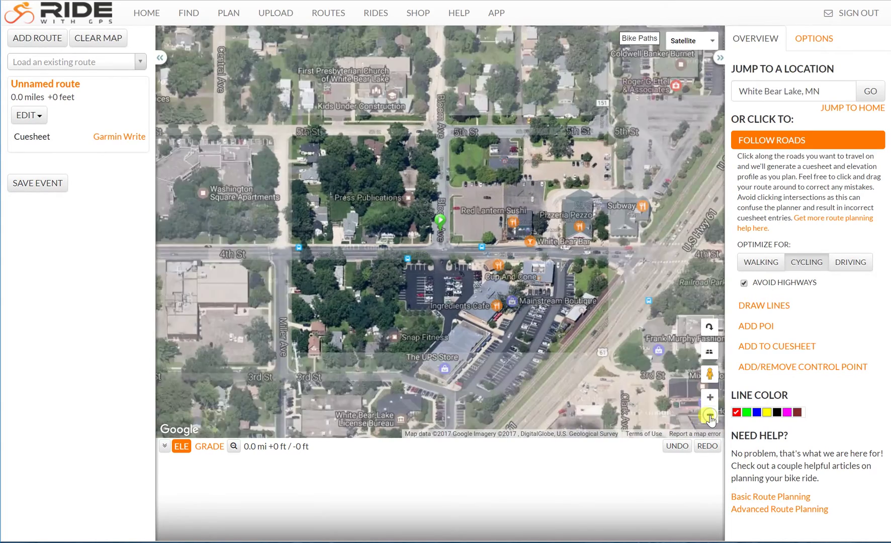
left_click(681, 40)
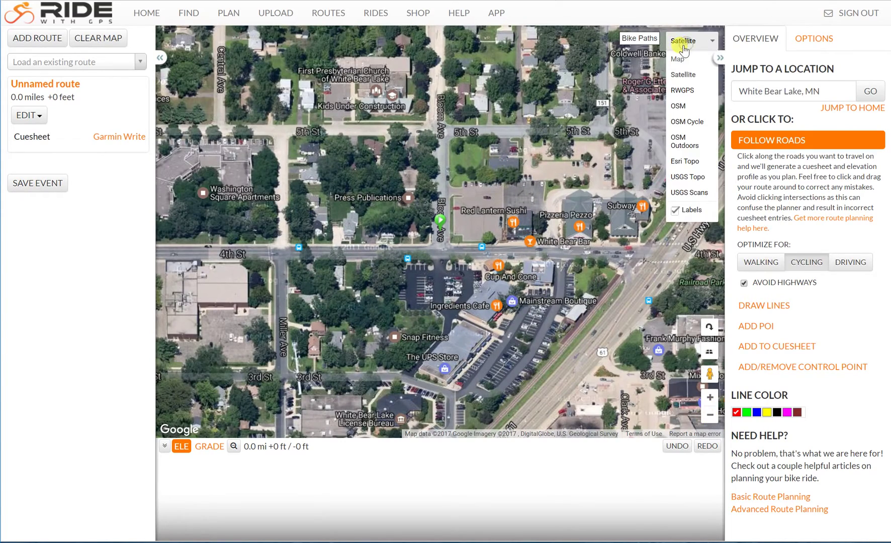
left_click(679, 59)
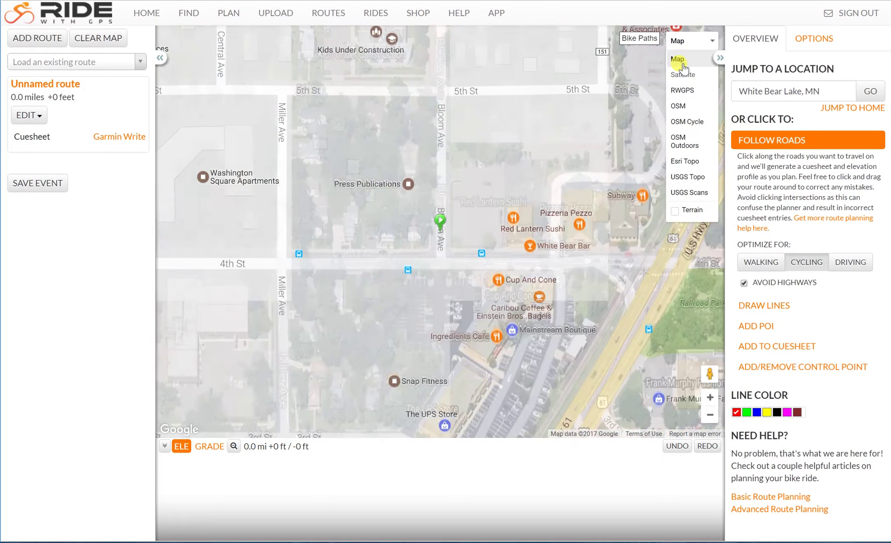
- Extend the route from the start point via Bloom Ave and 6th St, heading north on Division Ave
left_click(709, 416)
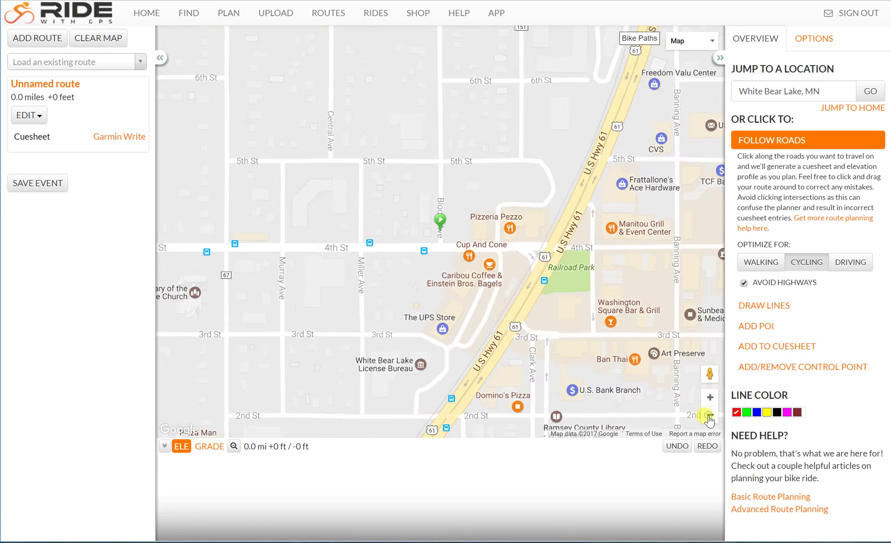
left_click(709, 415)
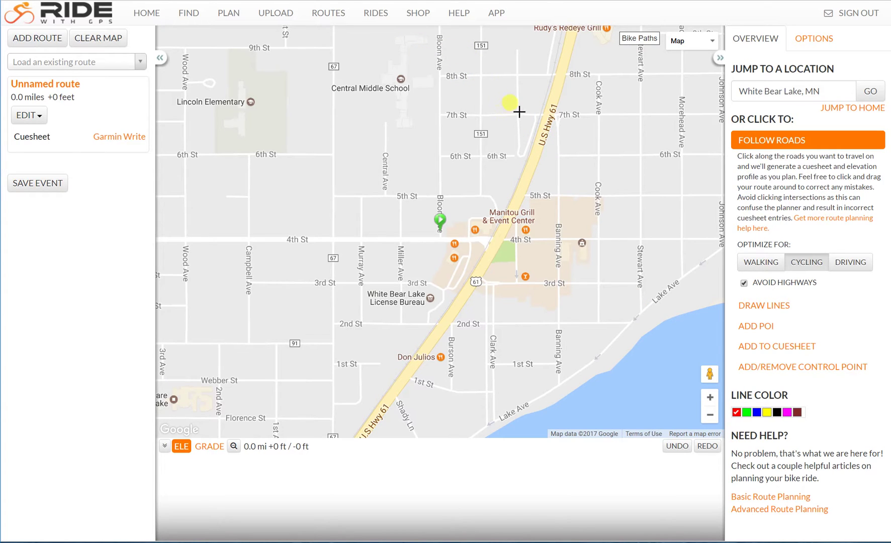
left_click(446, 157)
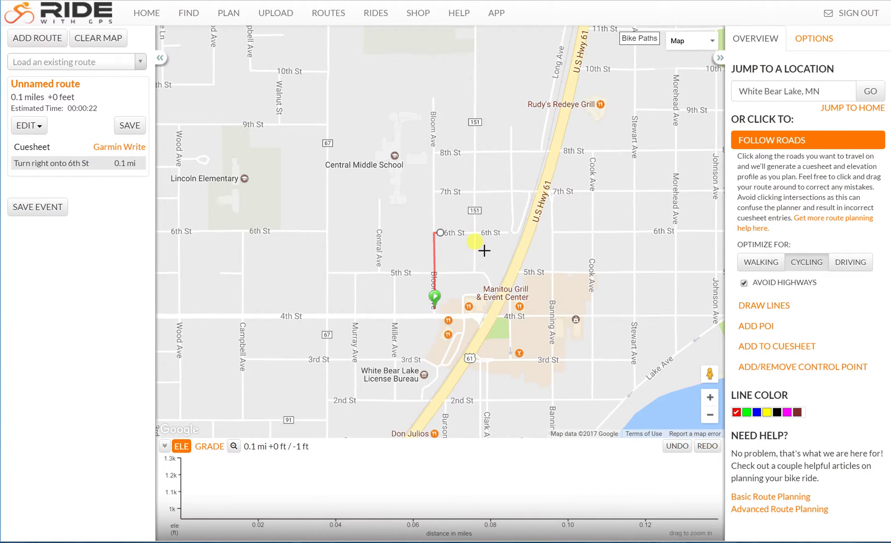
left_click(475, 76)
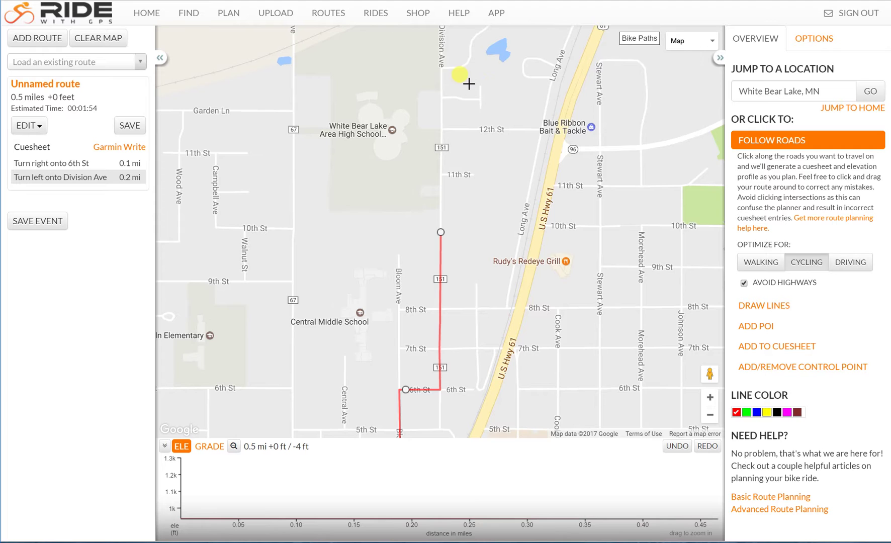
- Continue the route north along Division Ave across the railroad line to Park Ave, just west of Division St
left_click_drag(482, 75, 477, 249)
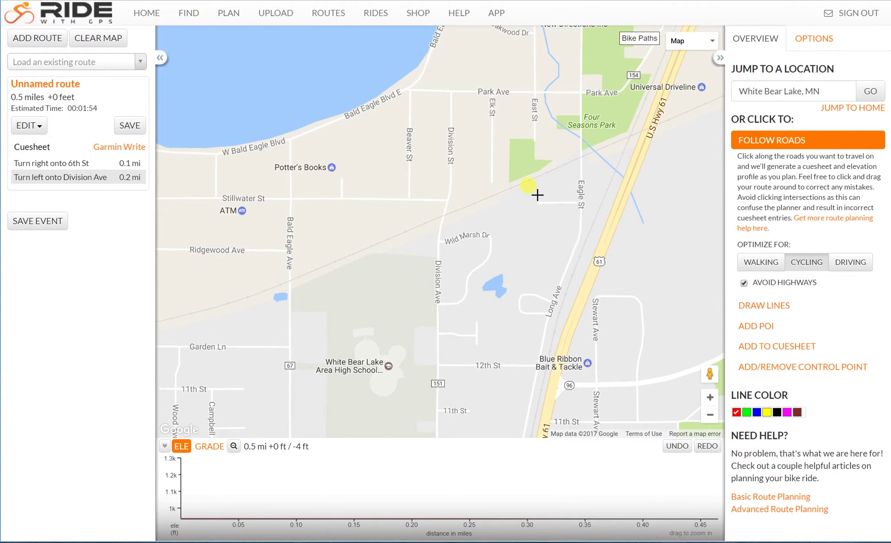
left_click(444, 217)
left_click(451, 119)
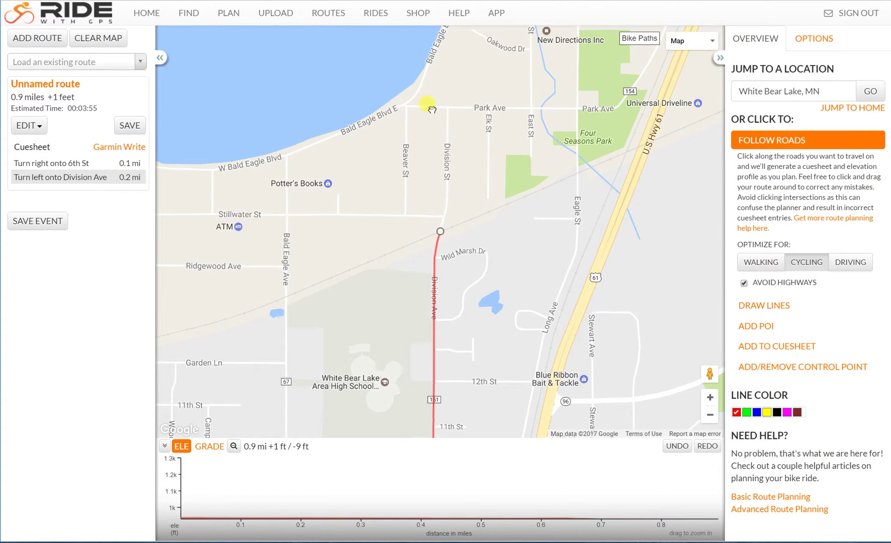
left_click(432, 108)
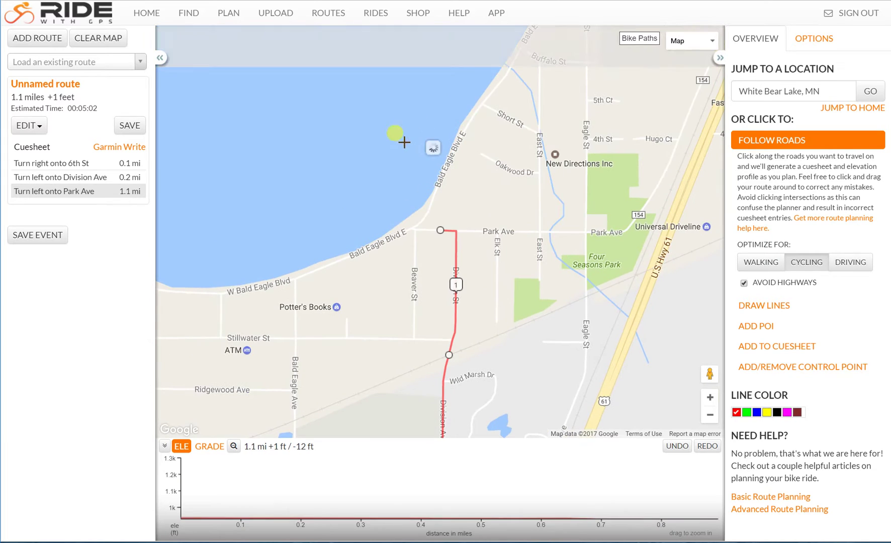
- Extend the route along Bald Eagle Blvd E and W Bald Eagle Blvd, around the south and west shores of Bald Eagle Lake
left_click(263, 288)
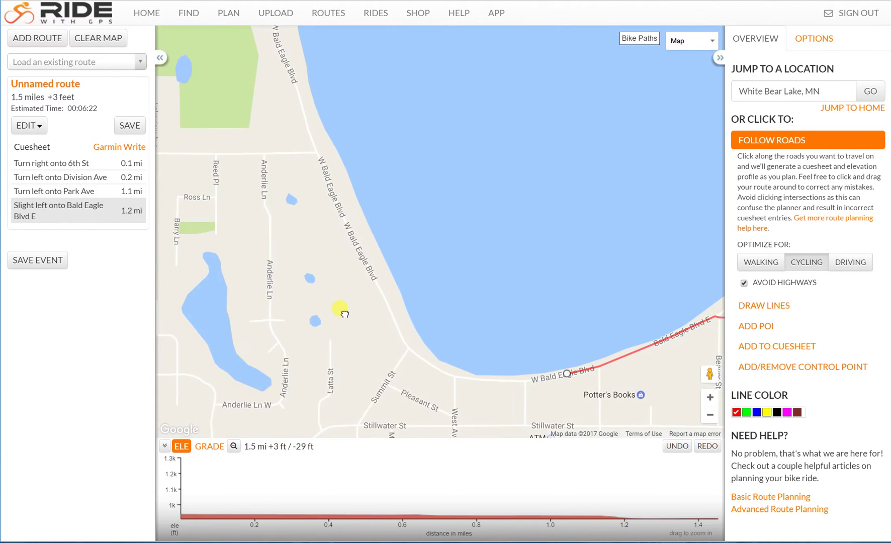
left_click(329, 196)
scroll(335, 66, "up", 2)
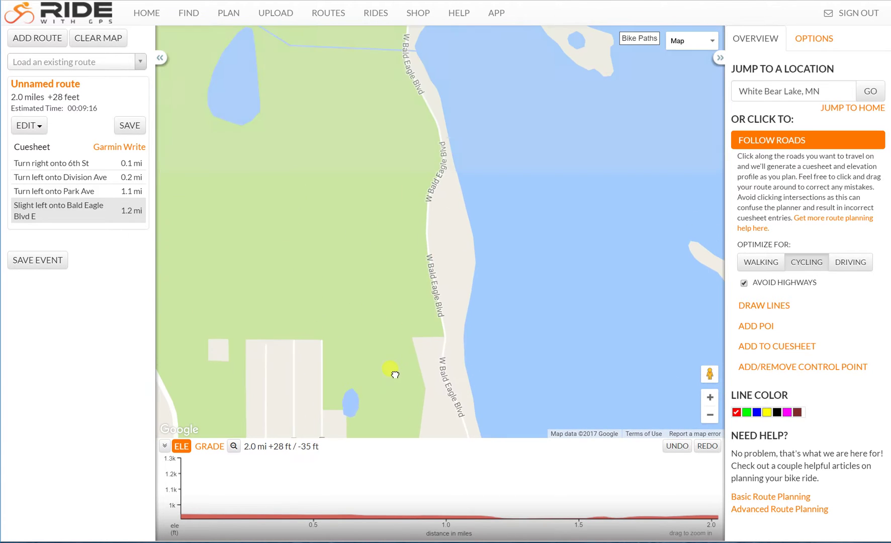
left_click(432, 118)
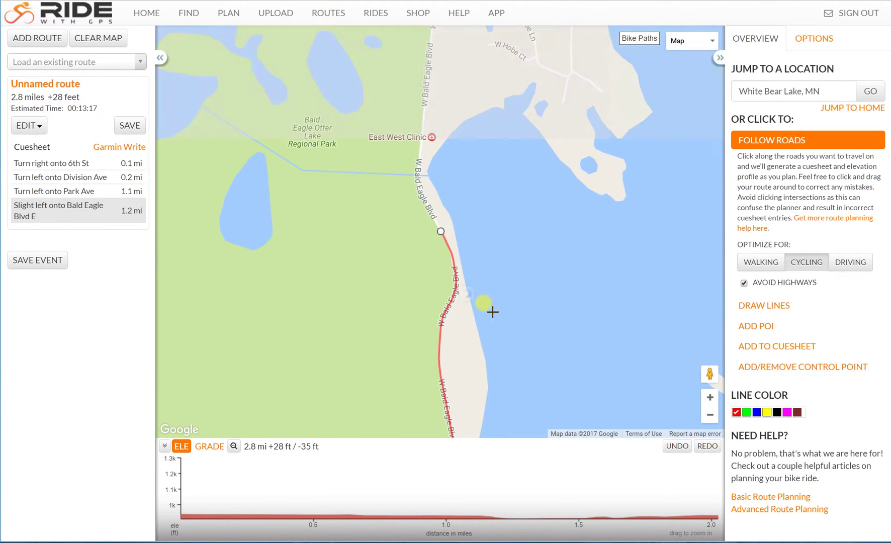
left_click(704, 414)
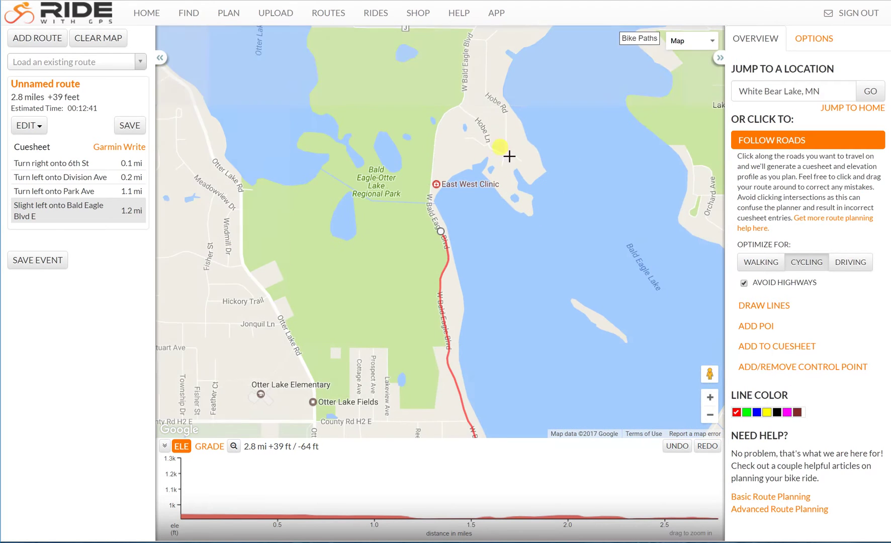
left_click_drag(497, 104, 467, 279)
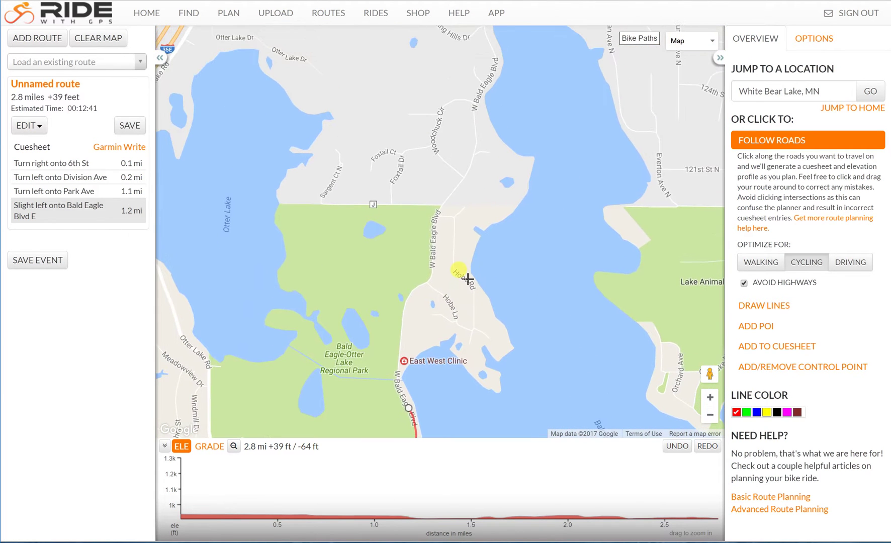
left_click(476, 139)
- Continue the route along 129th St N, Europa Trail N and 130th St N to just east of US Hwy 61
left_click_drag(483, 90, 432, 190)
left_click(491, 131)
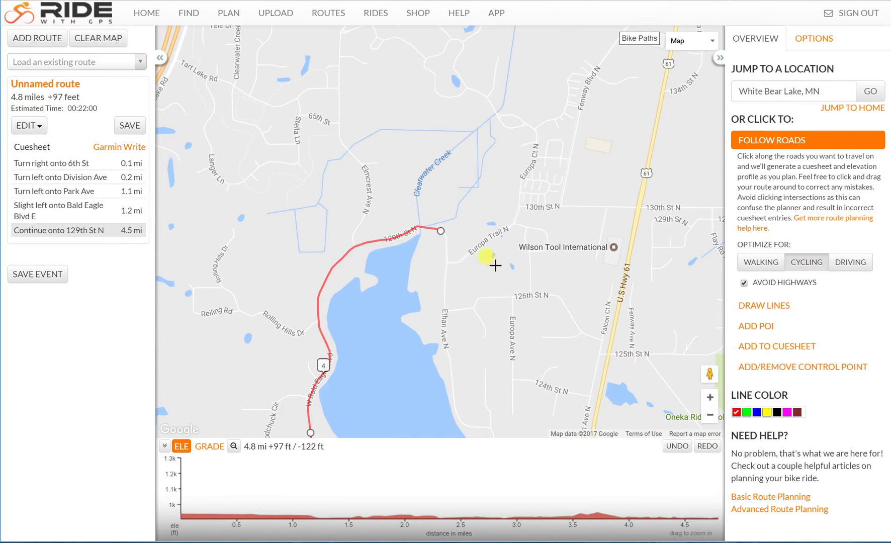
left_click(494, 232)
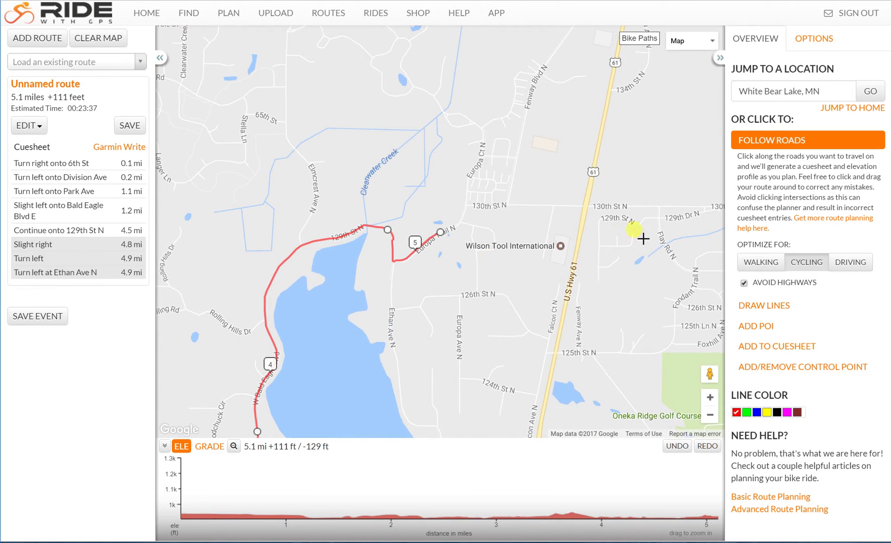
left_click(641, 208)
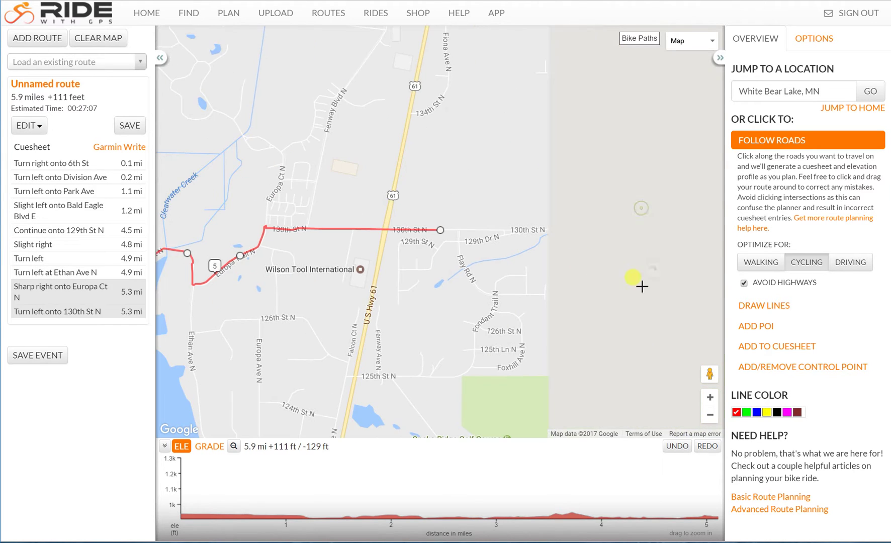
- Move the route's end point from 130th St N to Fenway Ave N, west of US Hwy 61 and south of 140th St N
left_click_drag(612, 295, 432, 272)
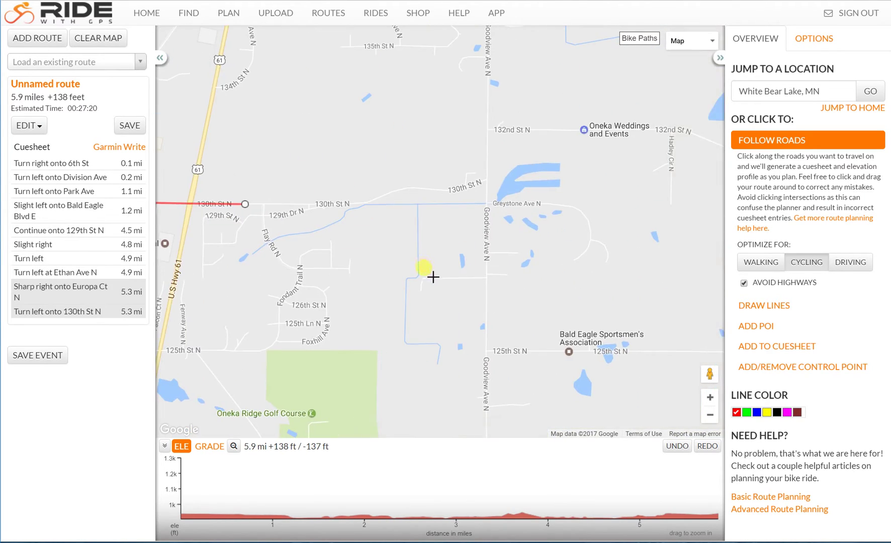
left_click_drag(333, 145, 609, 299)
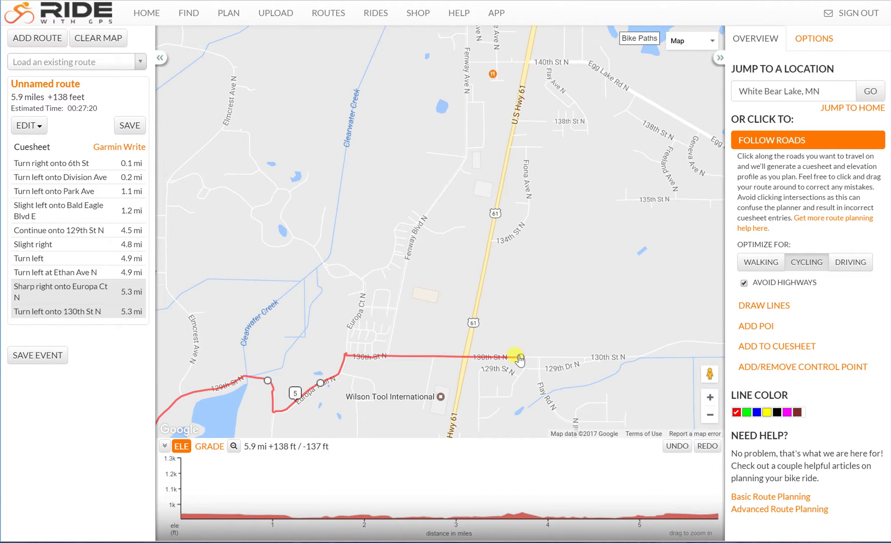
left_click_drag(521, 358, 521, 357)
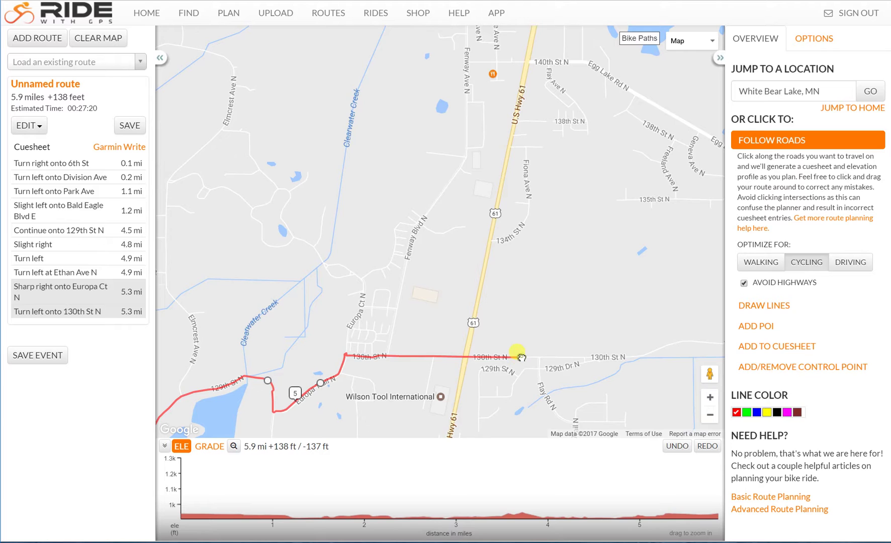
left_click(463, 187)
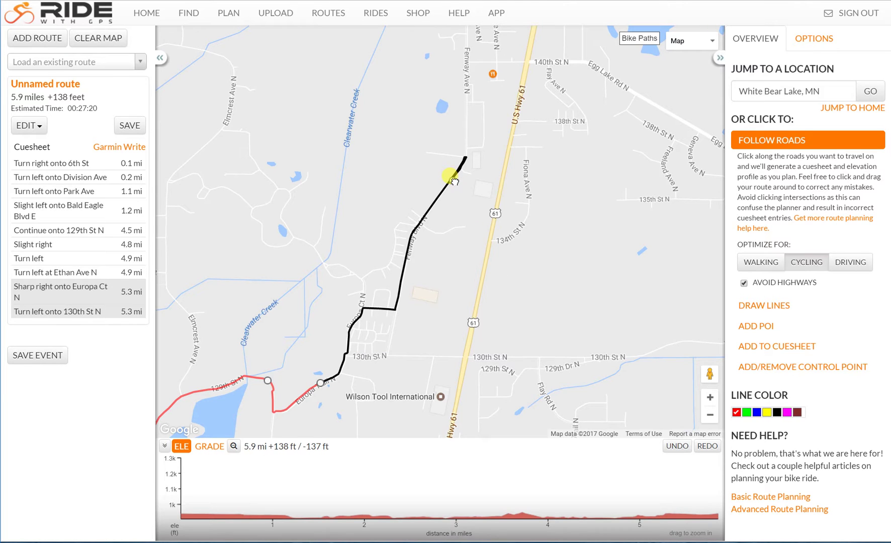
left_click(469, 132)
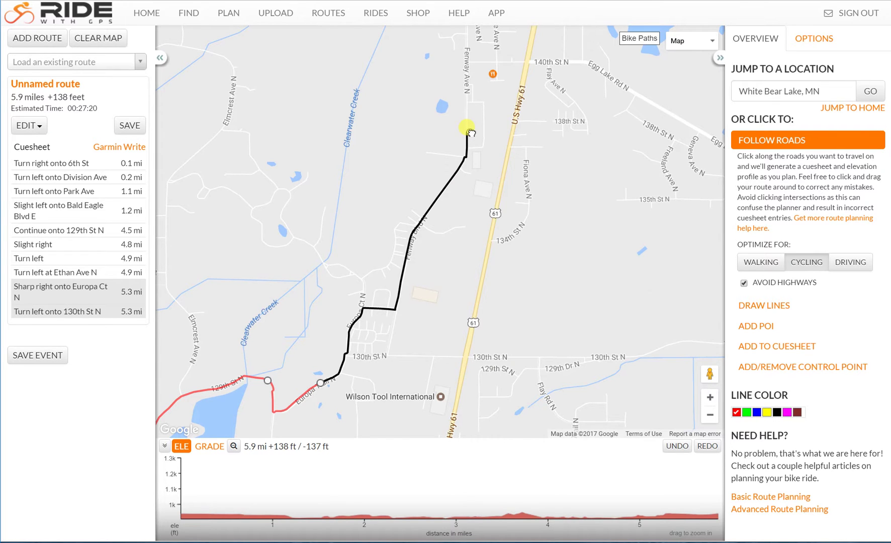
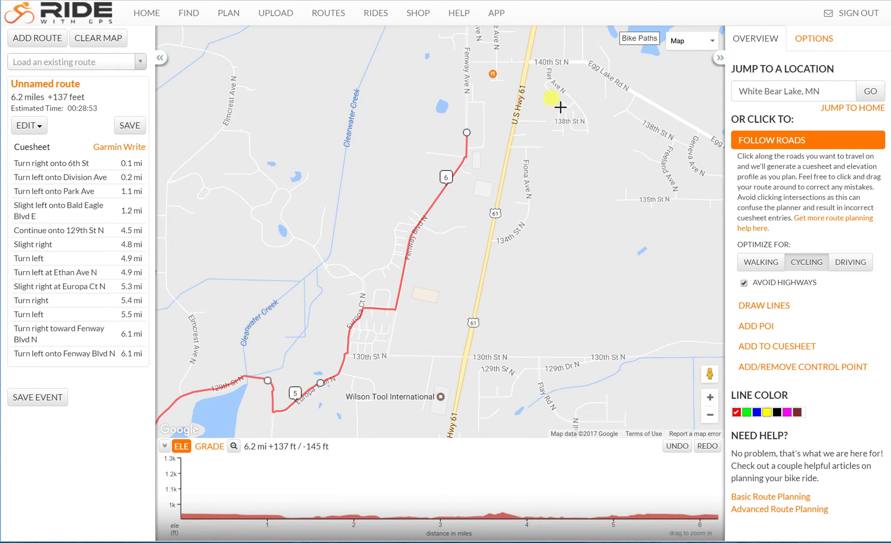
- Optimize the routing for driving and shift the Europa Trail N control point northeast, rerouting via 130th St N and Falcon Ave N
left_click_drag(575, 100, 552, 190)
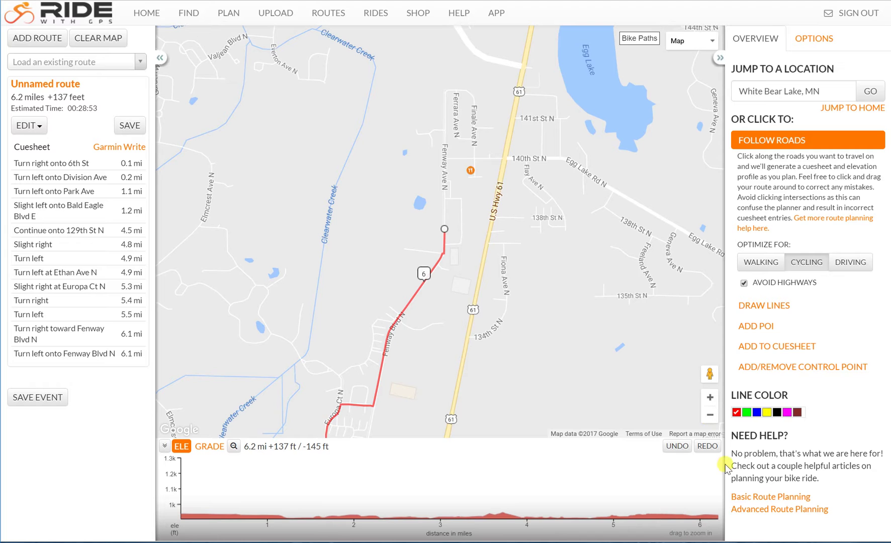
left_click(709, 399)
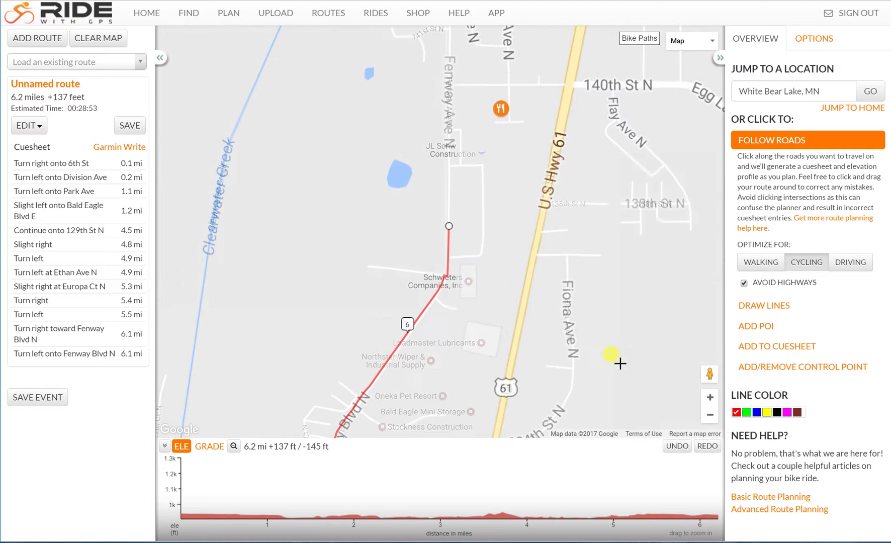
left_click_drag(493, 387, 597, 162)
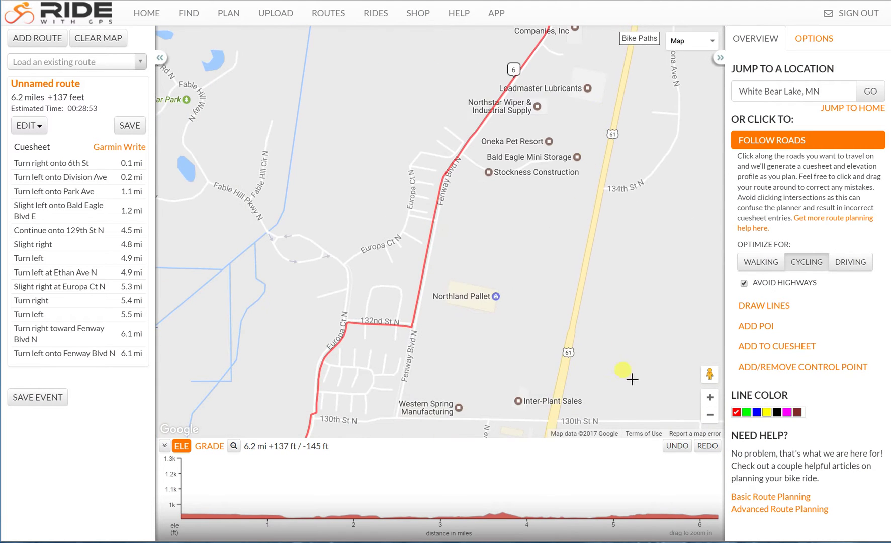
left_click(710, 398)
left_click_drag(507, 366, 528, 98)
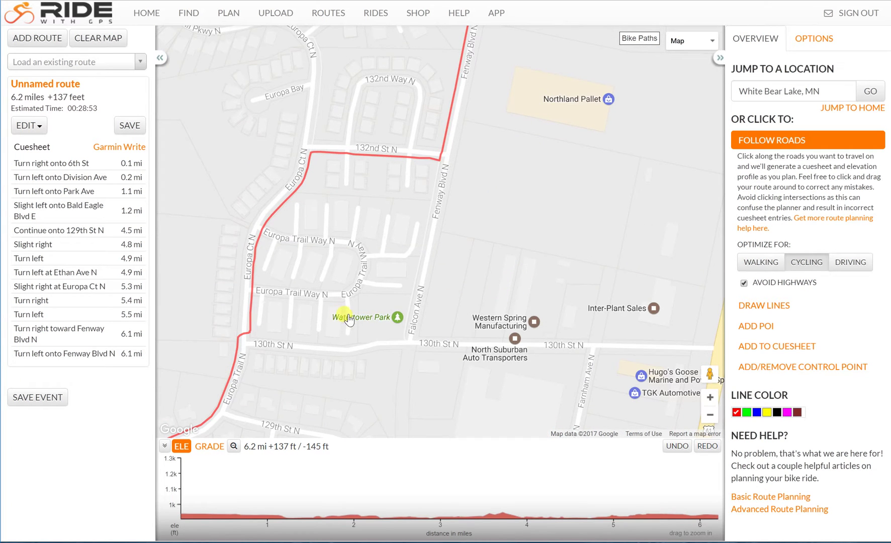
left_click_drag(427, 372, 612, 144)
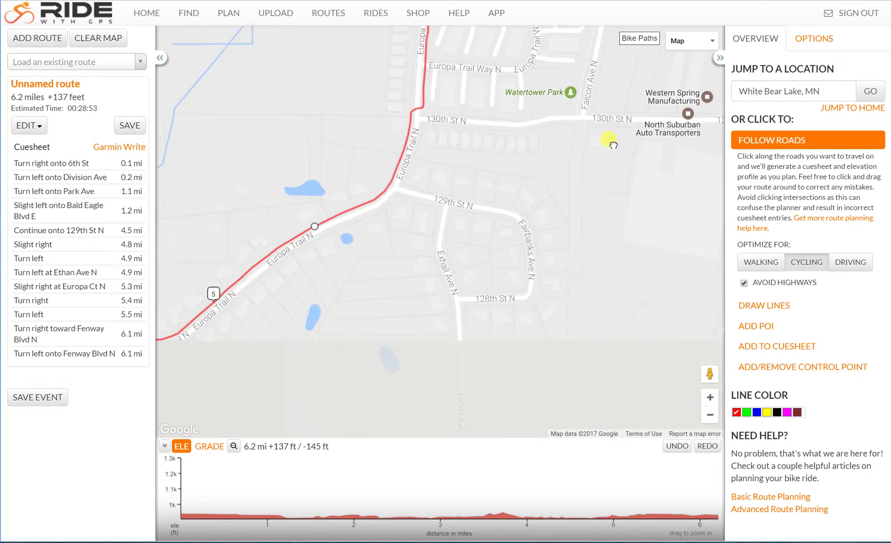
left_click_drag(210, 351, 342, 308)
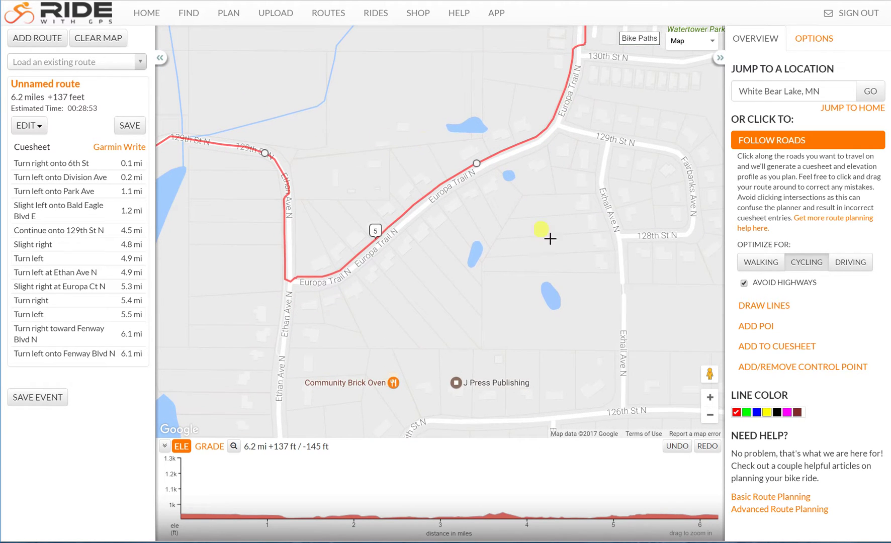
left_click(845, 268)
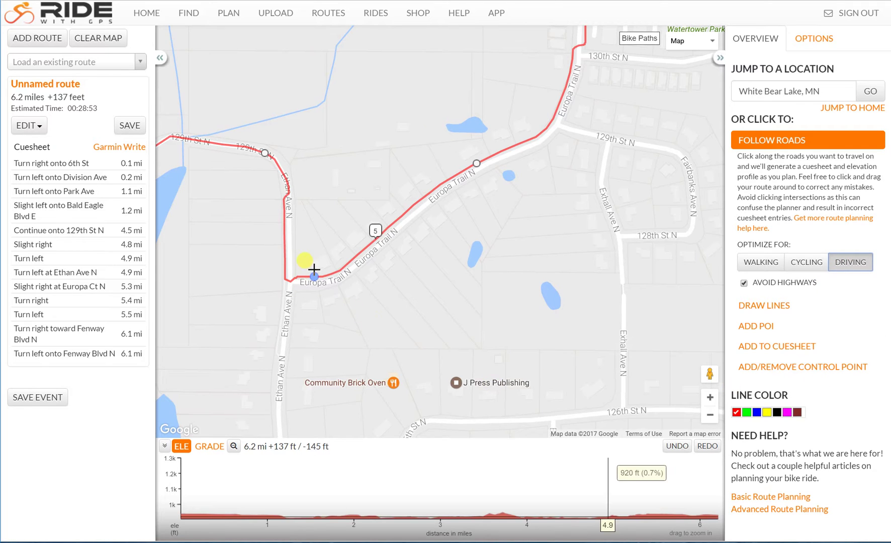
left_click(477, 163)
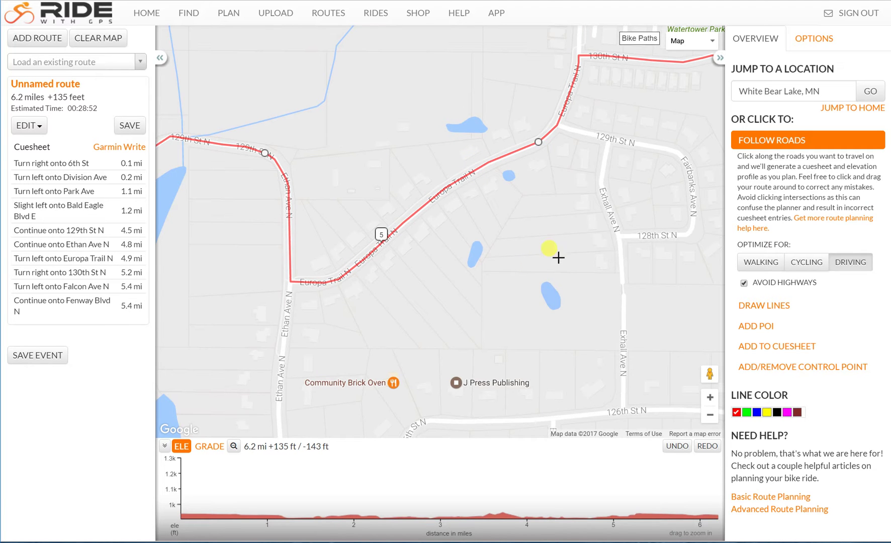
- Examine the rerouted stretch from 130th St N along Falcon Ave N and Fenway Blvd N up to 140th St N
left_click_drag(674, 136, 334, 274)
left_click_drag(417, 202, 452, 338)
left_click_drag(471, 117, 442, 375)
left_click_drag(591, 132, 388, 372)
left_click_drag(473, 76, 414, 242)
left_click_drag(483, 45, 462, 211)
left_click_drag(471, 153, 445, 330)
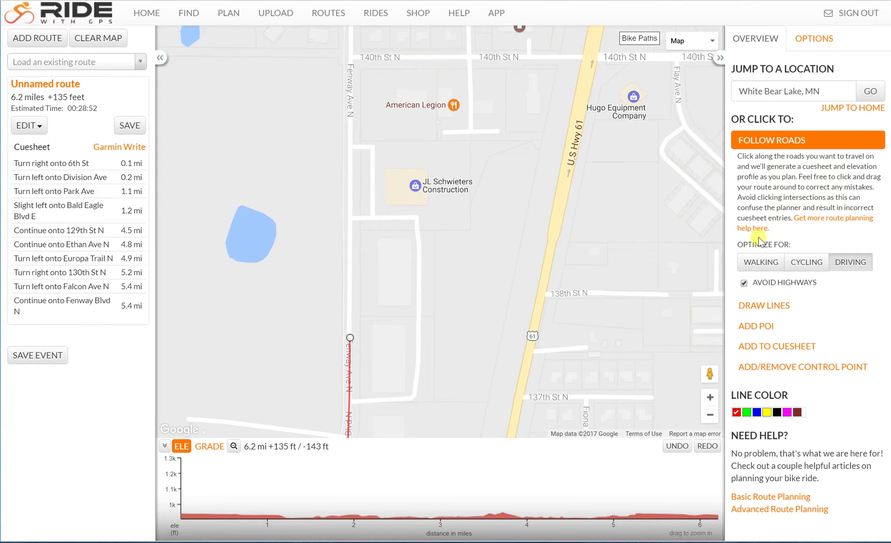
left_click(847, 264)
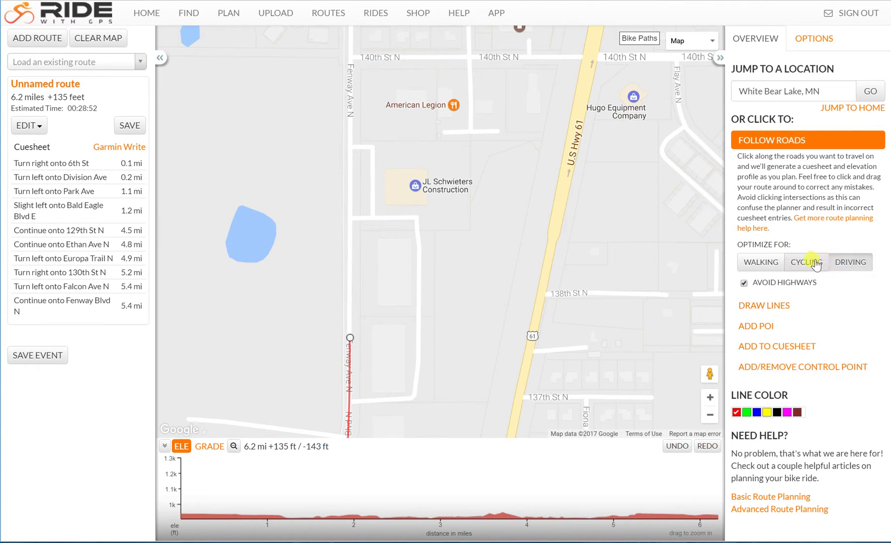
left_click(806, 262)
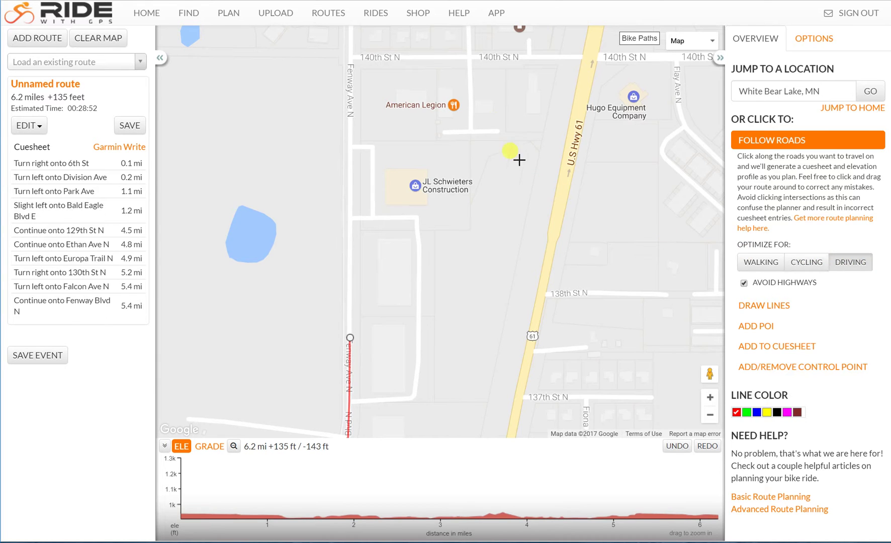
- Extend the route north on Fenway Ave N and east on 140th St N across US Hwy 61 to Egg Lake Rd N
left_click(710, 415)
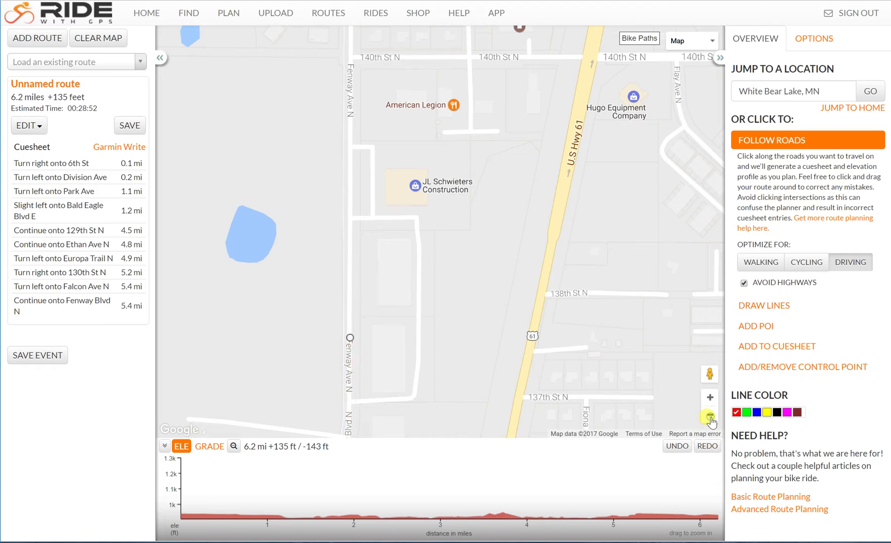
left_click(710, 414)
left_click_drag(496, 127, 300, 143)
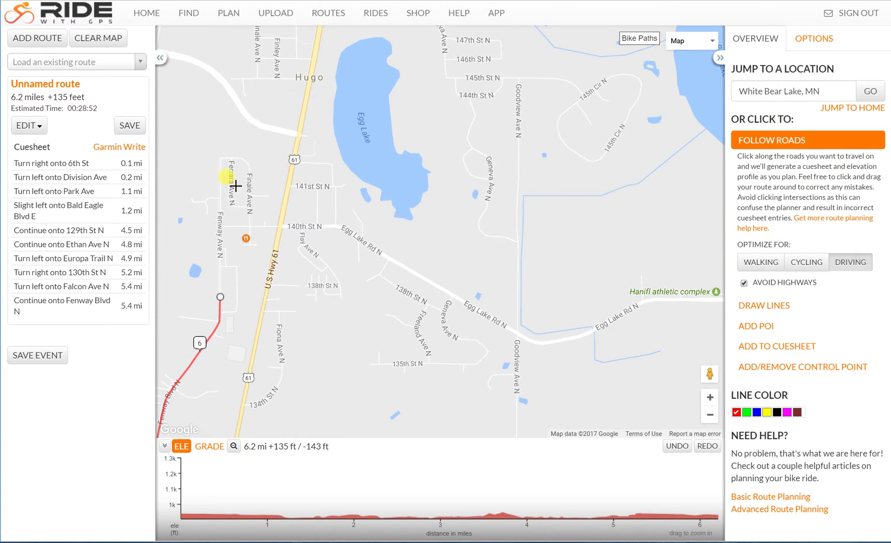
left_click(352, 234)
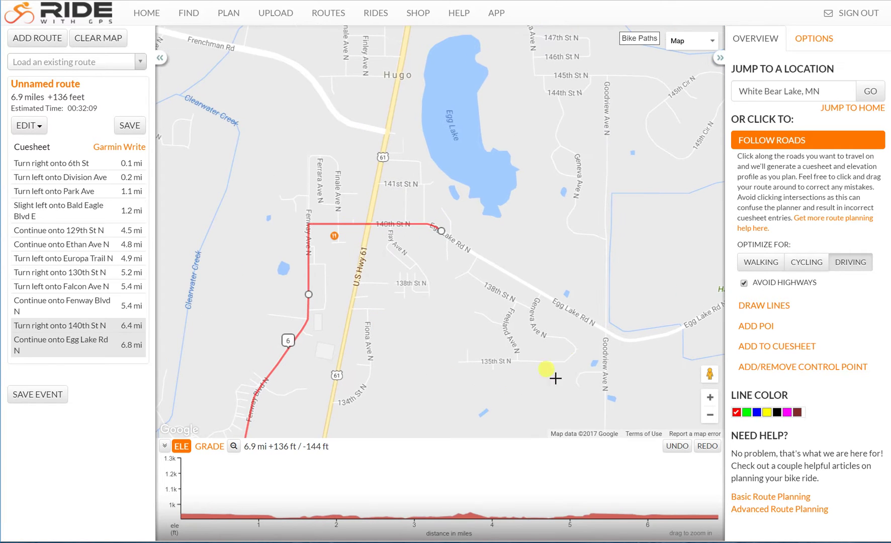
- Continue the route along Egg Lake Rd N, 137th St N and Homestead Ave N to 140th St N at Hyde Ave N
left_click_drag(654, 374, 354, 348)
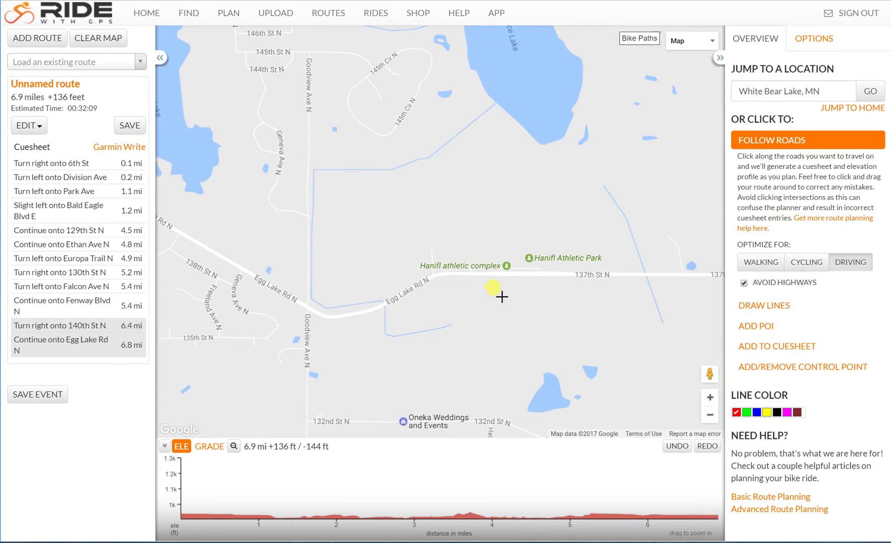
left_click_drag(578, 304, 265, 225)
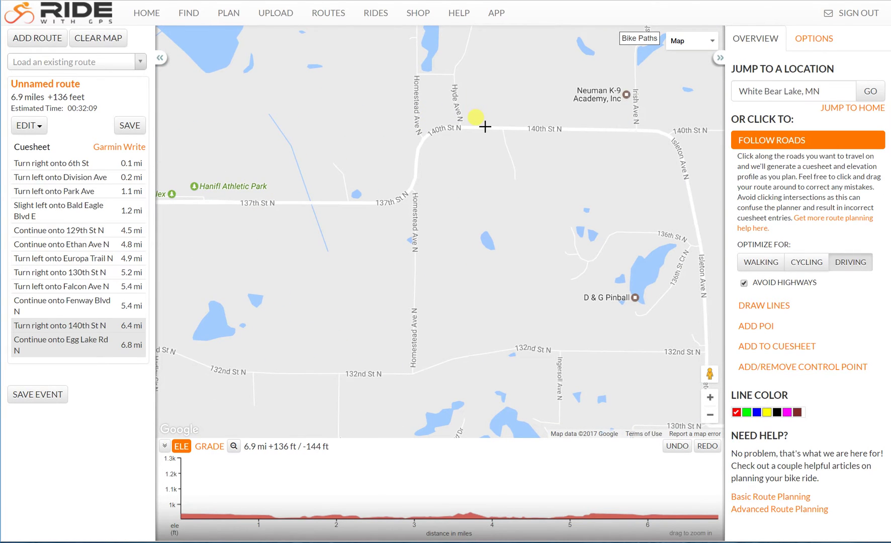
left_click(456, 128)
- Reroute the 137th St N stretch via Goodview Ave N, 132nd St N and Homestead Ave N, undo it, and apply the same reroute again
left_click_drag(456, 129, 523, 25)
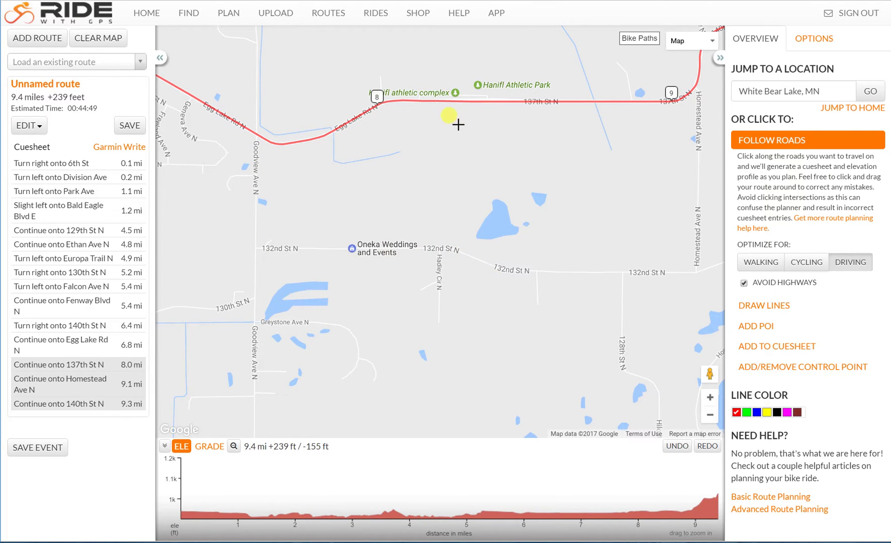
left_click_drag(461, 102, 466, 255)
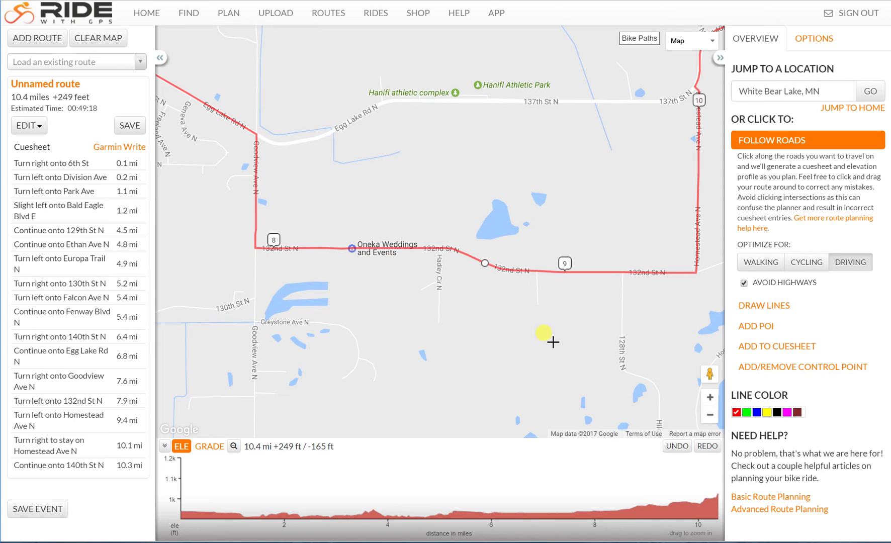
left_click(677, 447)
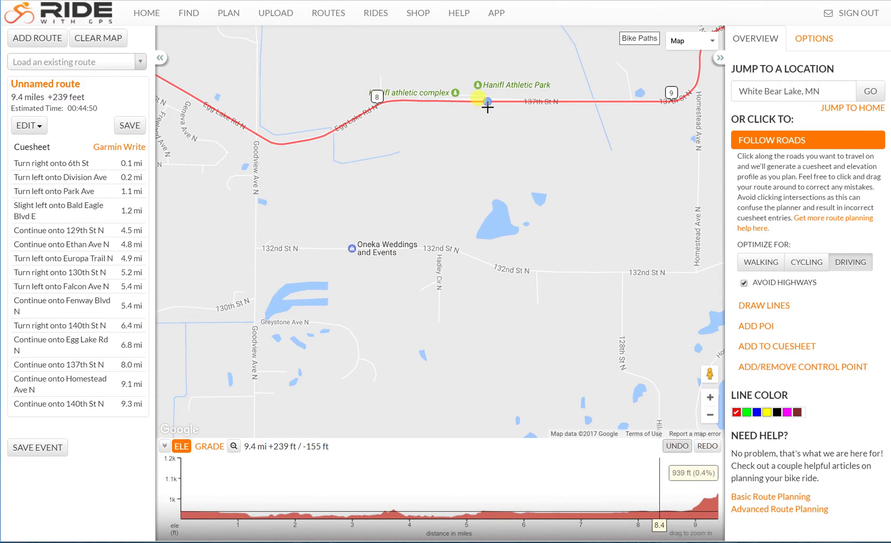
left_click_drag(483, 103, 475, 261)
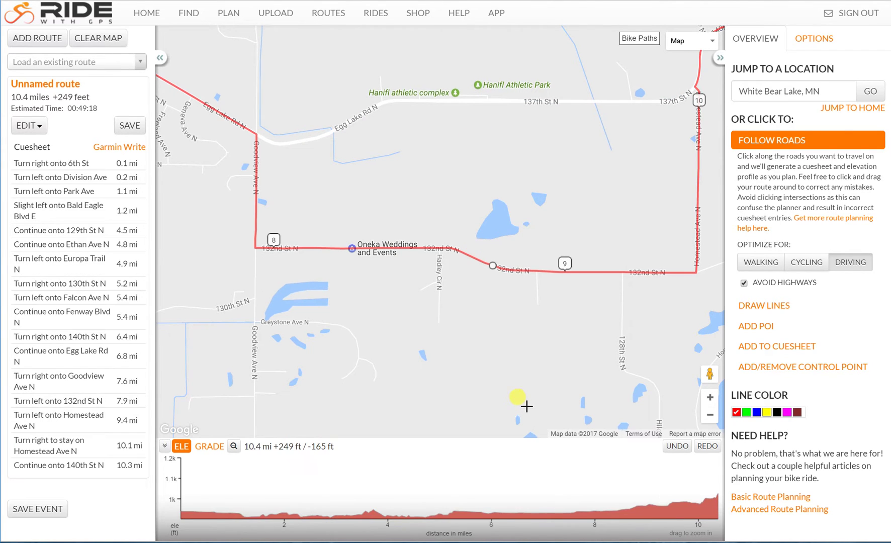
- Extend the route east along 140th St N to the start of the curve into Isleton Ave N
left_click_drag(545, 152, 270, 191)
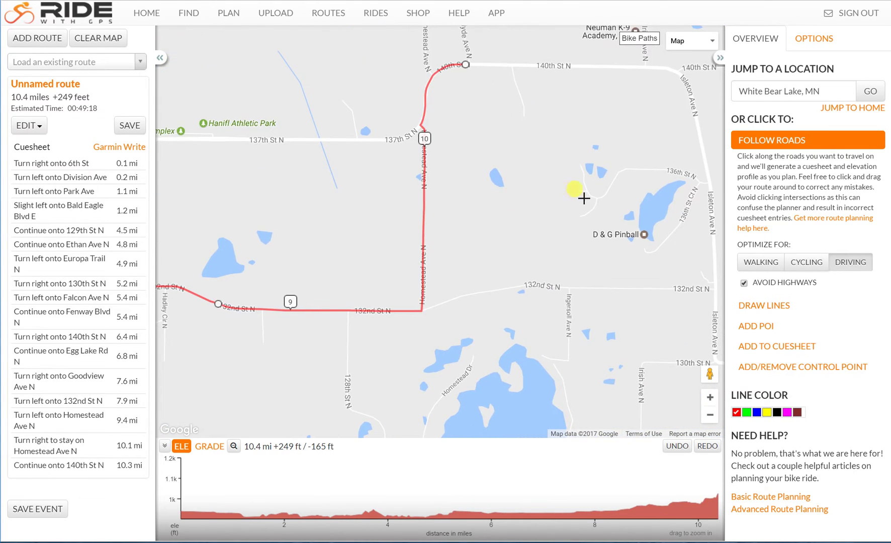
left_click_drag(589, 191, 376, 210)
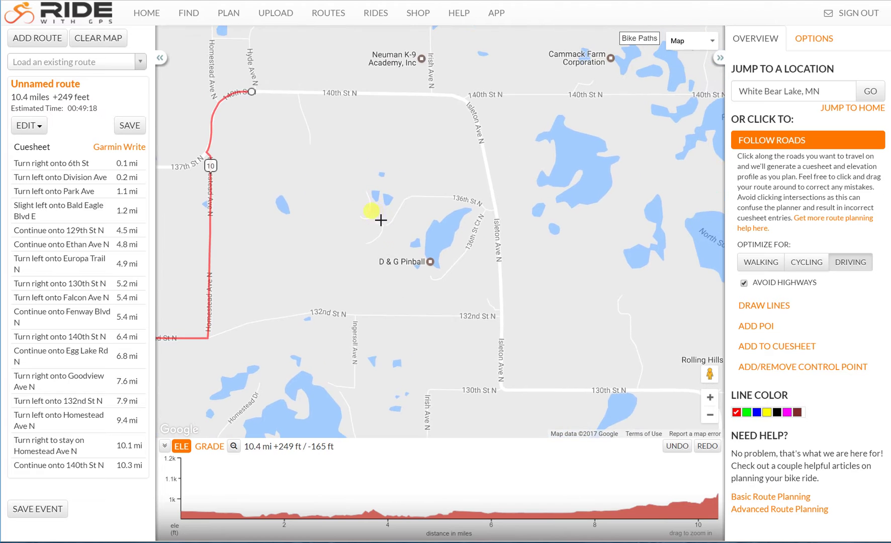
left_click(709, 414)
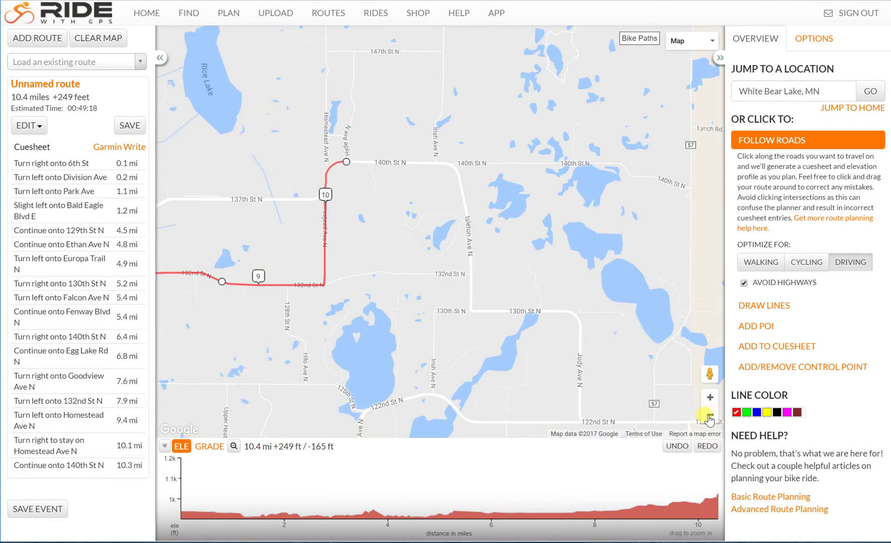
left_click(709, 414)
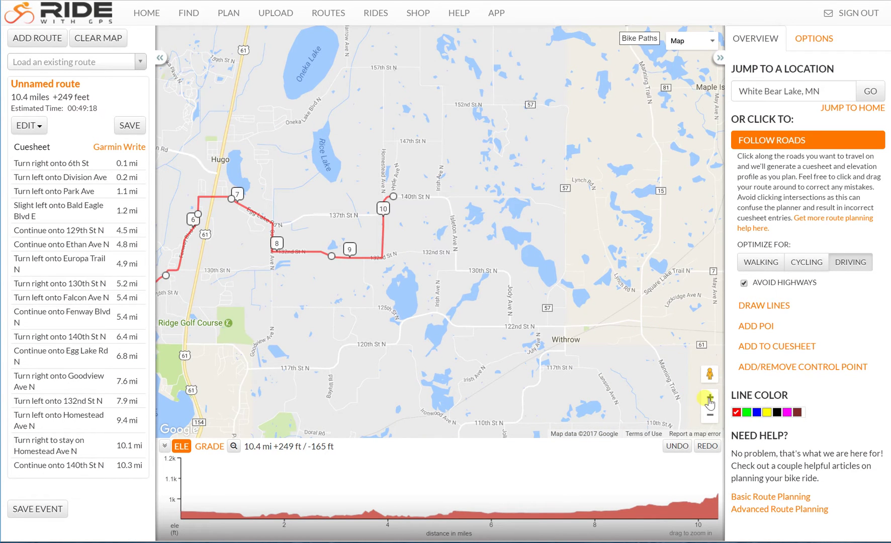
left_click(709, 398)
left_click(709, 398)
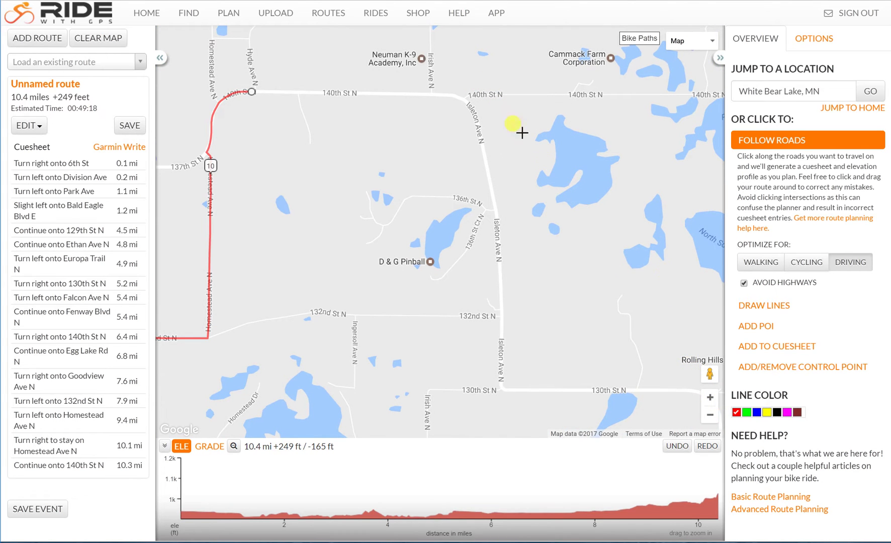
left_click(467, 97)
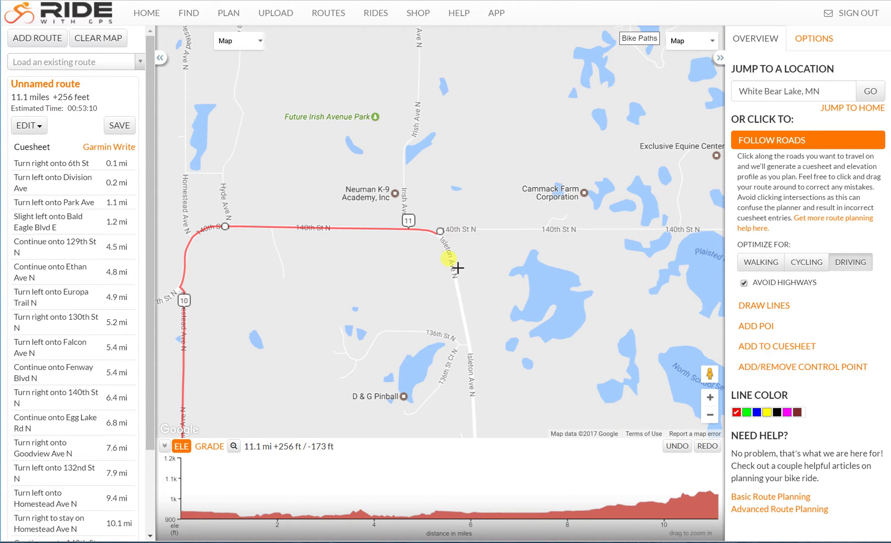
- View the details of the last cuesheet entry, "Turn left to stay on 140th St N", and close them without changes
left_click_drag(149, 438, 156, 523)
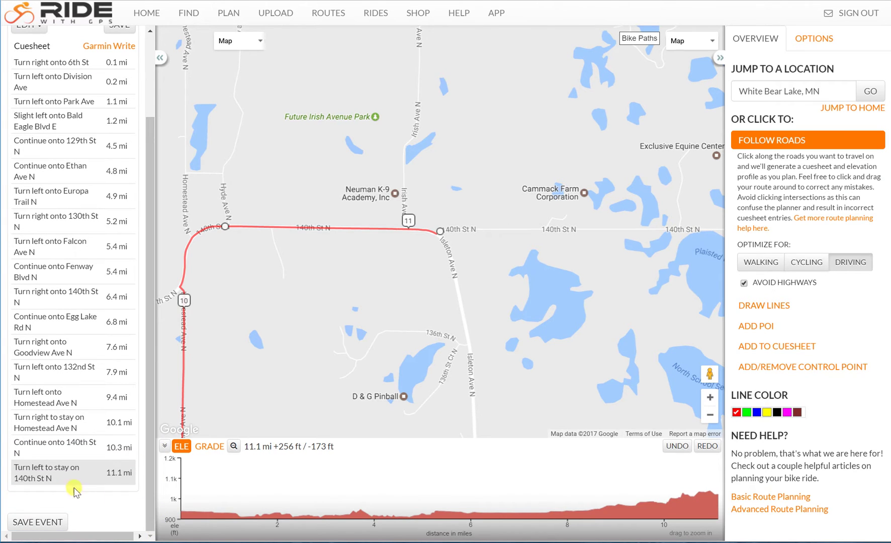
left_click(58, 475)
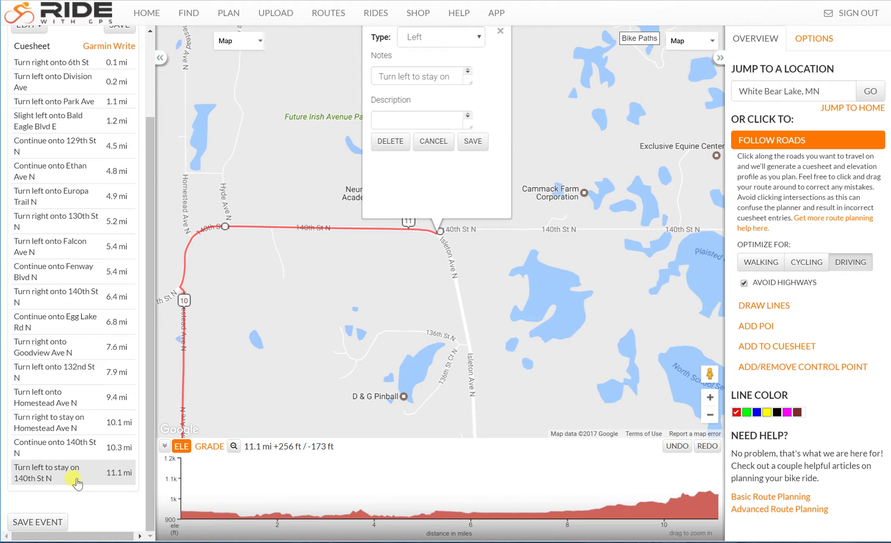
left_click(345, 370)
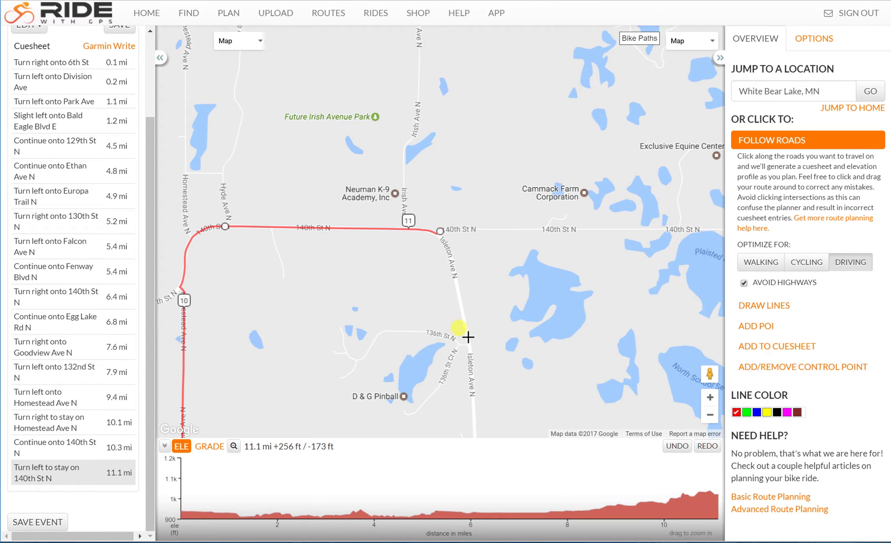
- Extend the route south along Isleton Ave N past 136th St N and move the 140th St N curve's control point onto Isleton Ave N
left_click(472, 378)
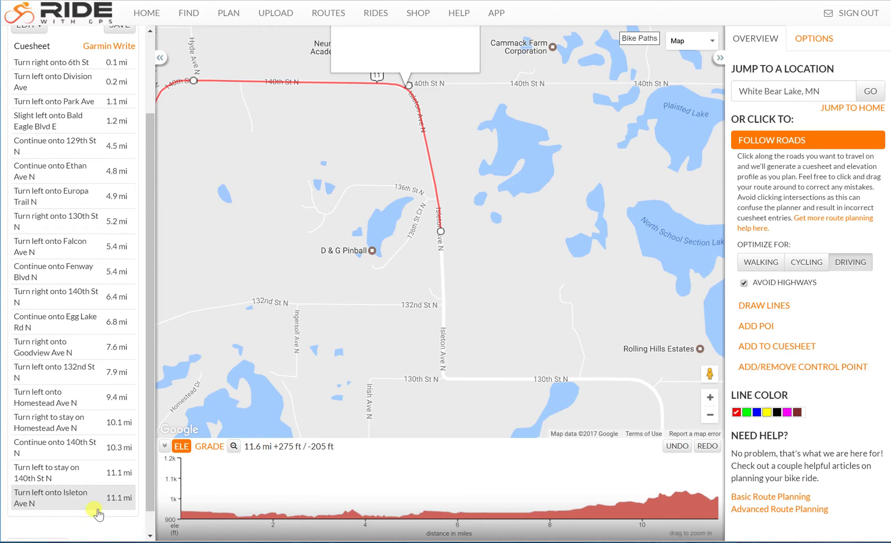
mouse_move(124, 479)
left_click_drag(370, 139, 388, 238)
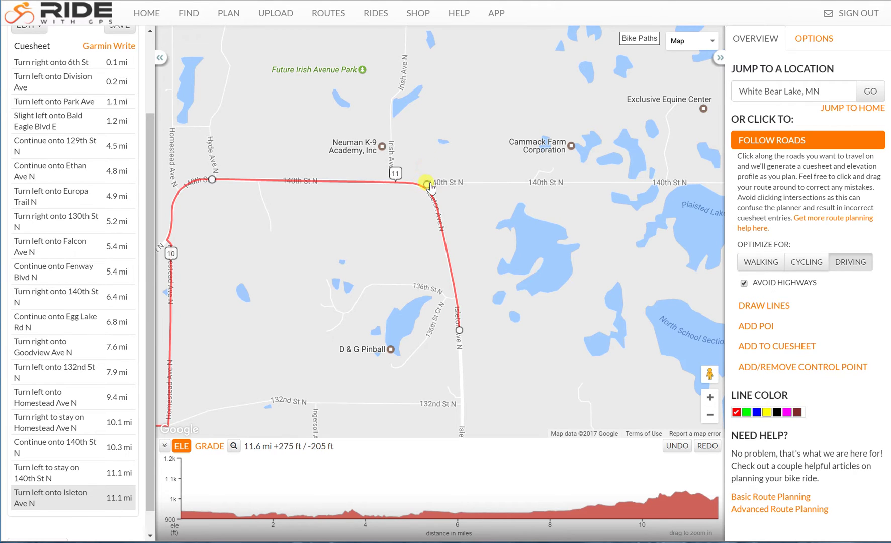
mouse_move(80, 465)
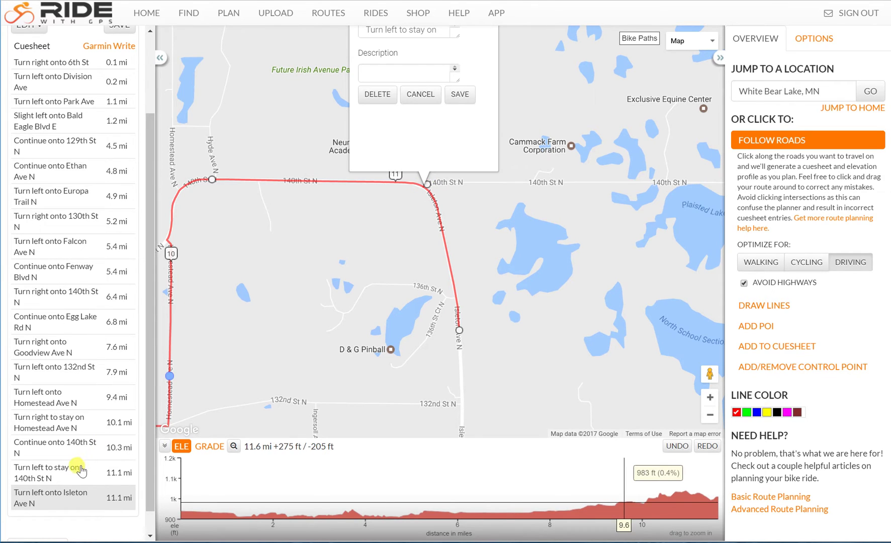
mouse_move(92, 500)
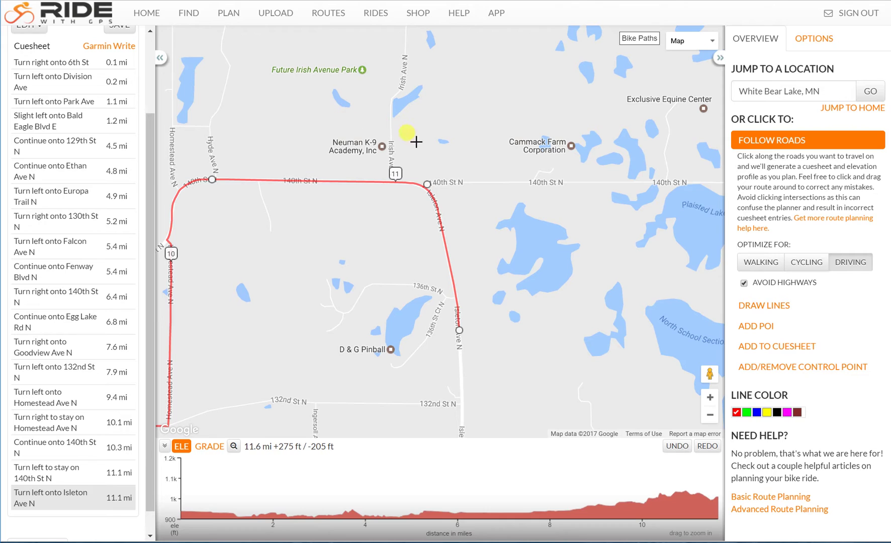
left_click_drag(427, 184, 434, 197)
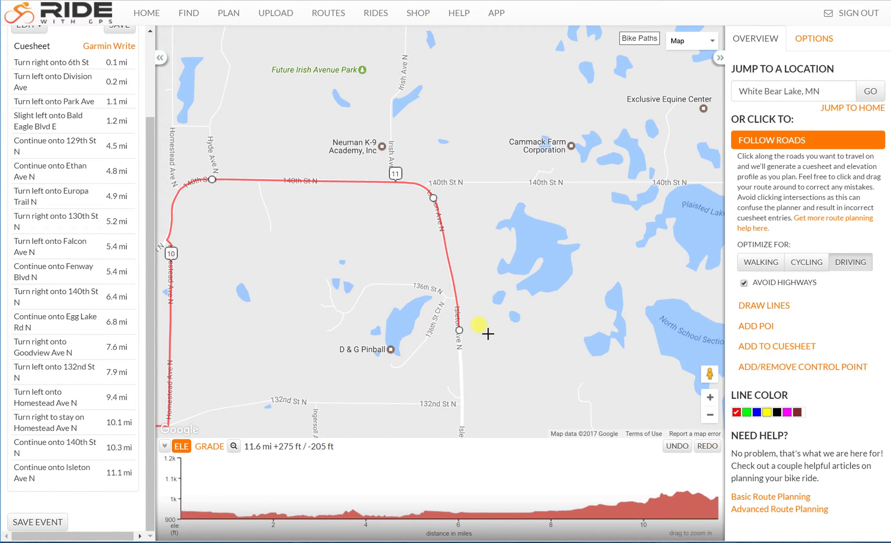
- Extend the route via 130th St N, Jody Ave N, 122nd St N and 120th St N to 117th St N near Goodview Ave N
left_click(710, 416)
left_click(710, 415)
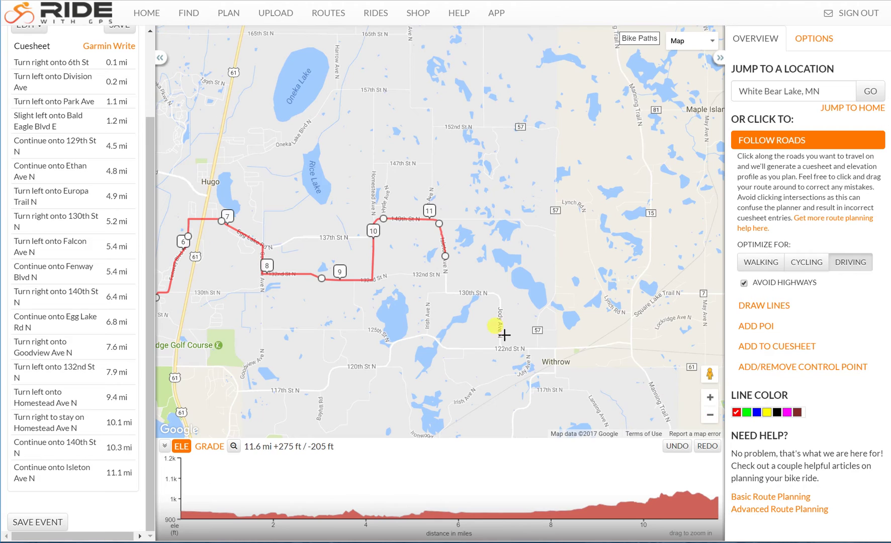
left_click_drag(374, 333, 445, 229)
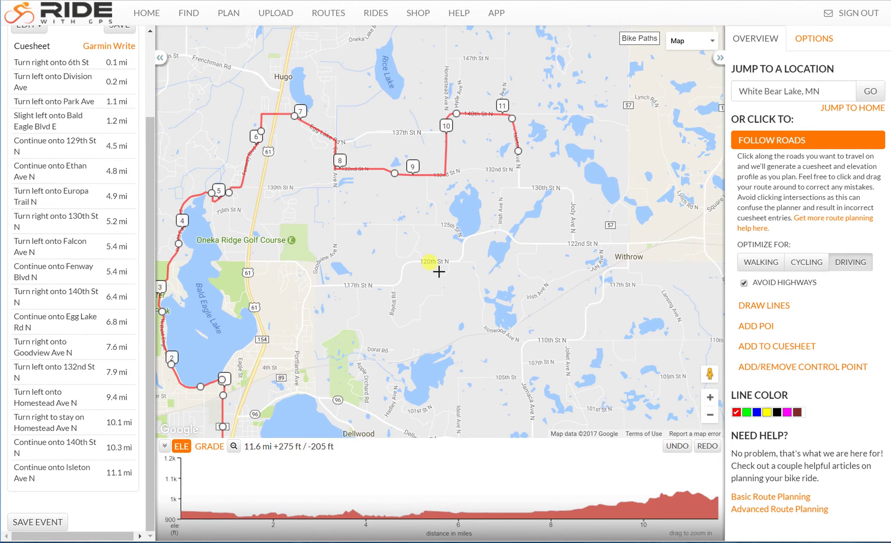
left_click(558, 243)
left_click_drag(366, 299, 488, 263)
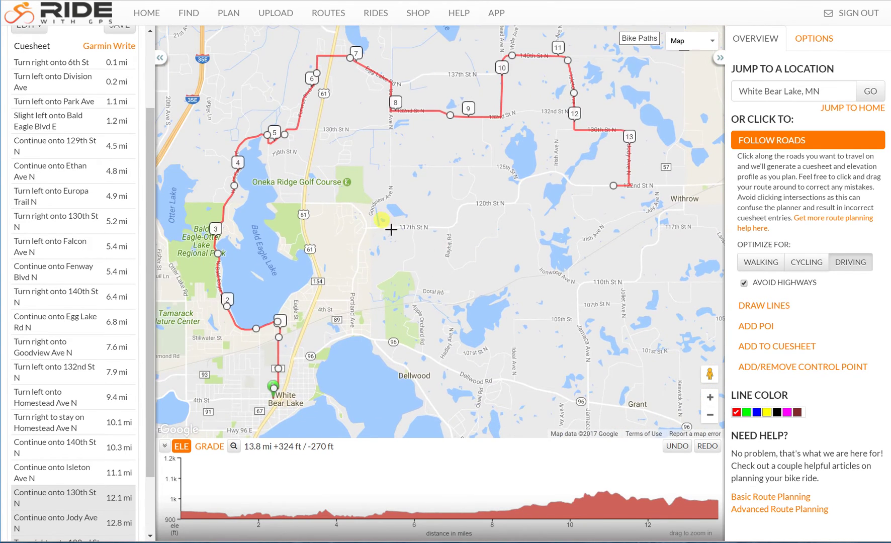
left_click(391, 228)
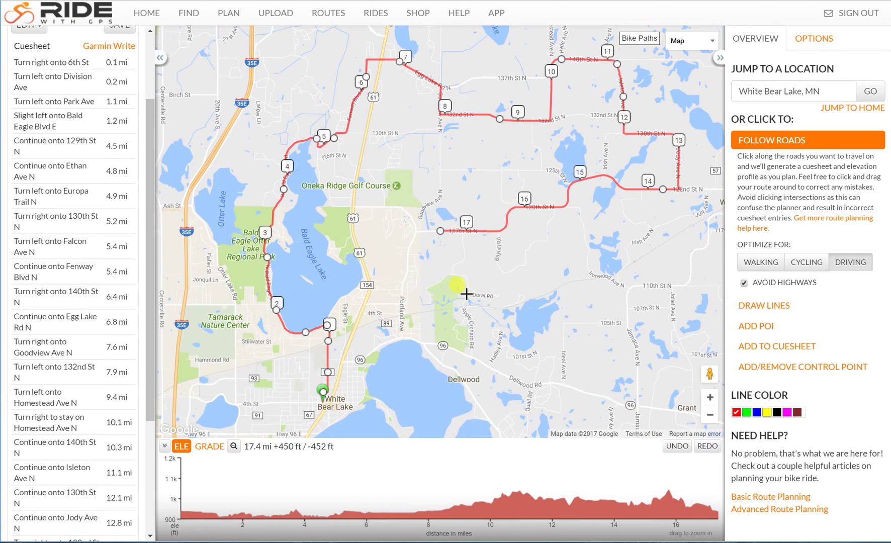
- Continue the route from 117th St N south along Portland Ave and onto Lake Ave near White Bear Lake County Park
left_click_drag(433, 296, 508, 208)
left_click_drag(530, 182, 541, 170)
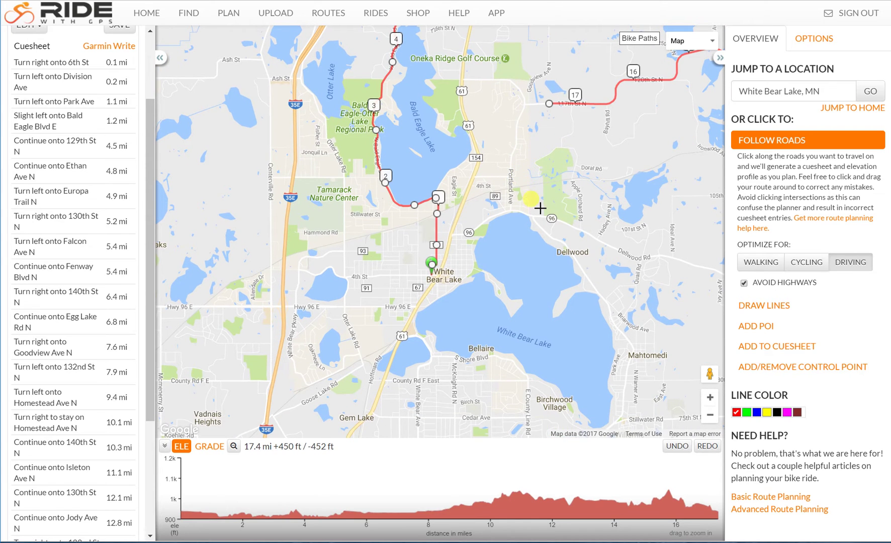
left_click(483, 220)
- Extend the route along Hwy 96 and south on Stewart Ave, and west along 4th St across US Hwy 61
left_click_drag(463, 372, 596, 281)
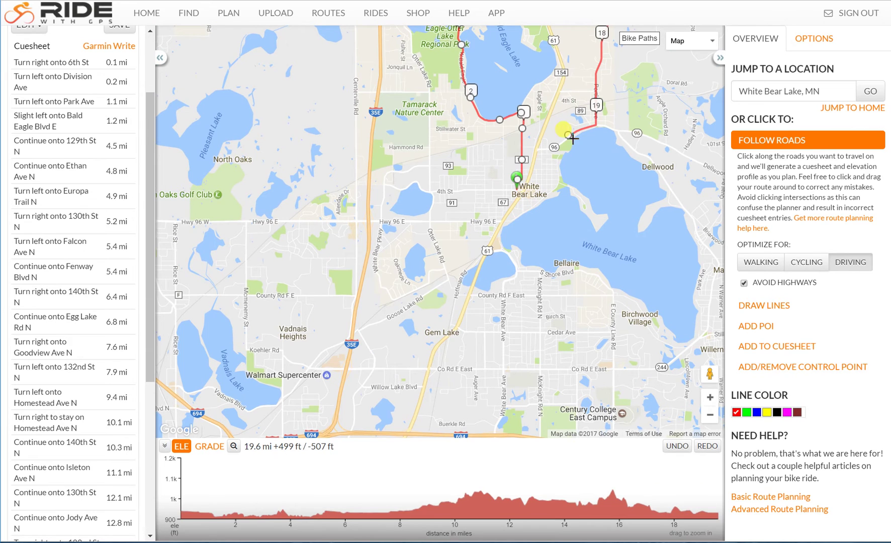
left_click(710, 397)
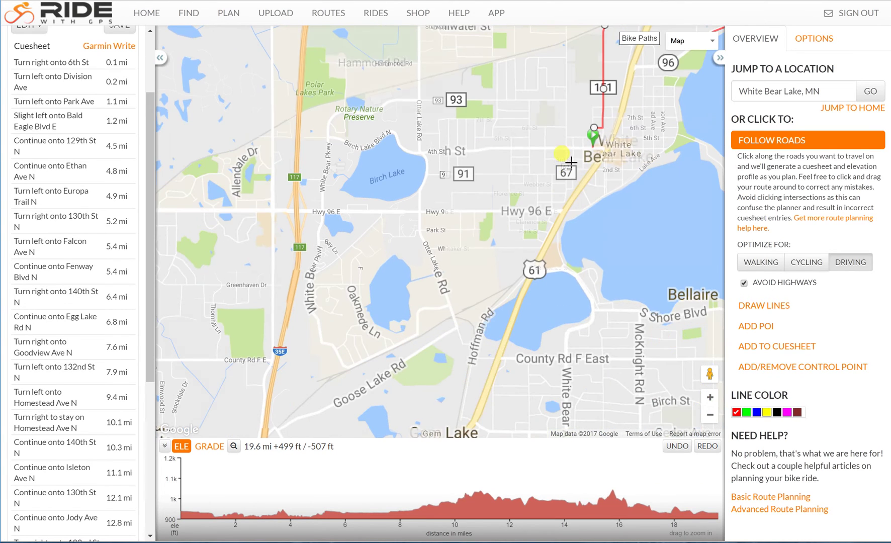
left_click_drag(543, 169, 517, 278)
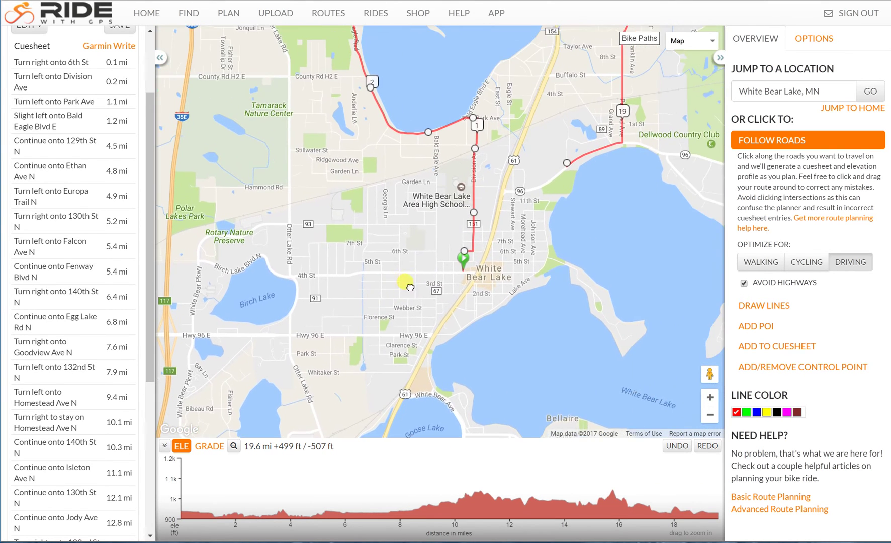
left_click_drag(556, 211, 491, 249)
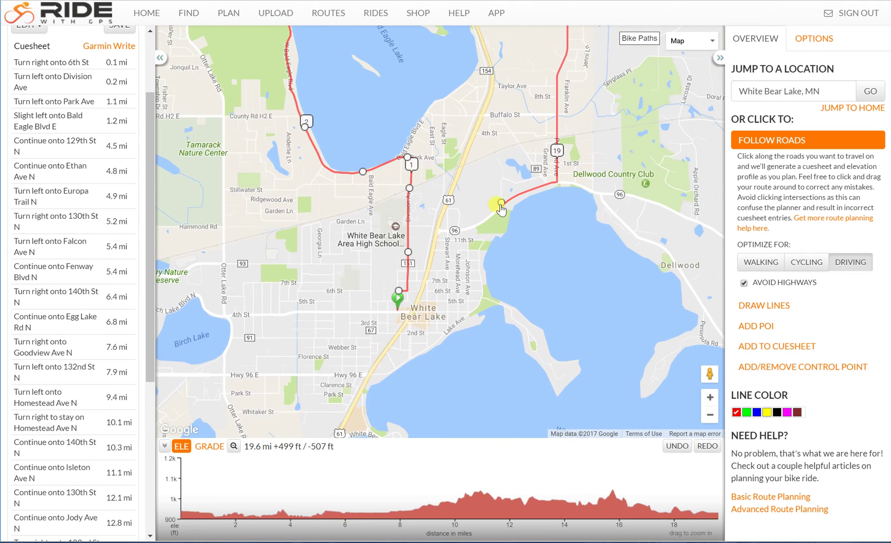
left_click(710, 398)
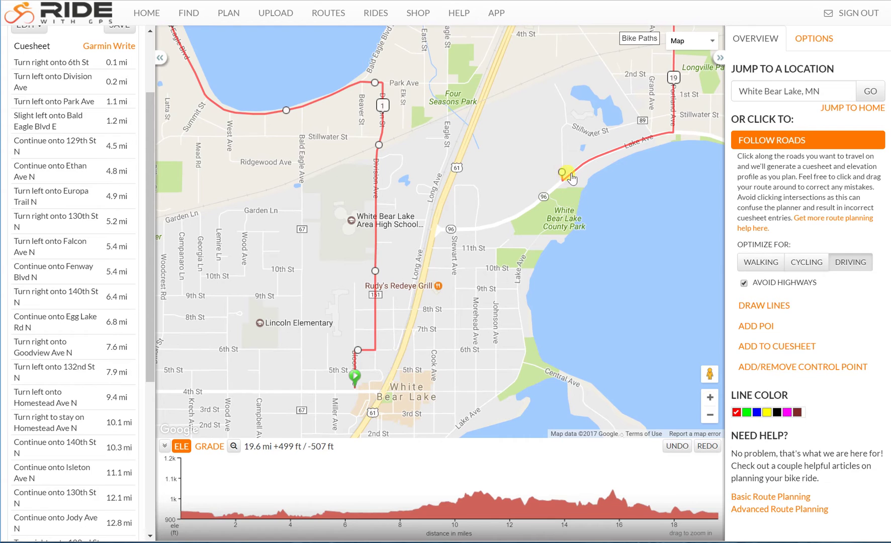
left_click_drag(561, 168, 543, 197)
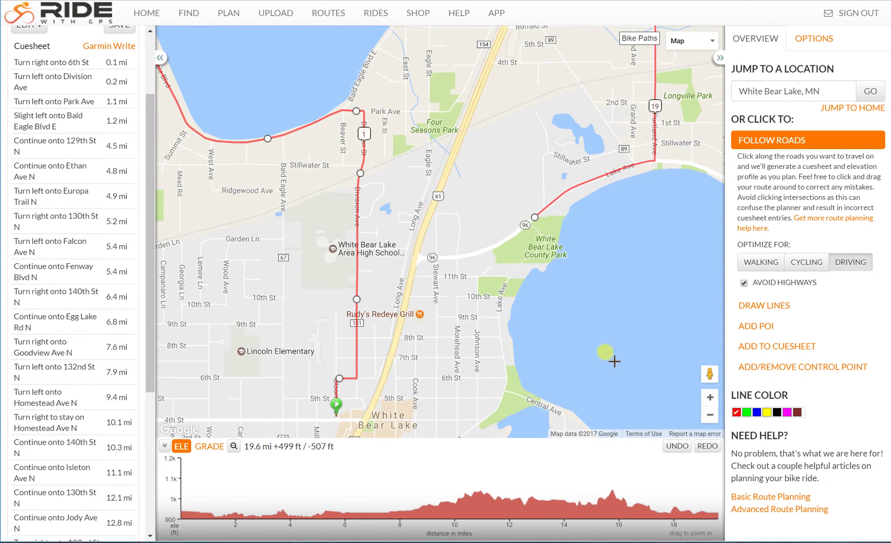
left_click_drag(531, 358, 588, 214)
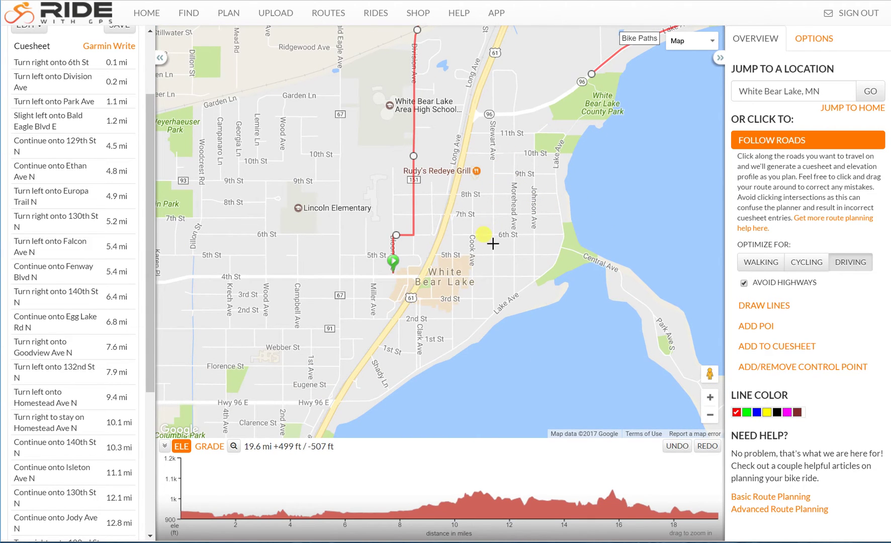
left_click(494, 266)
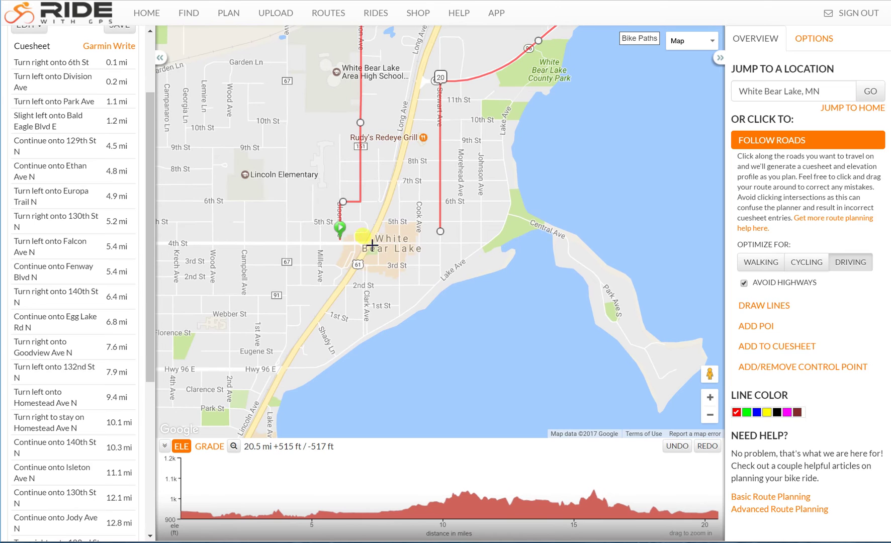
left_click(352, 242)
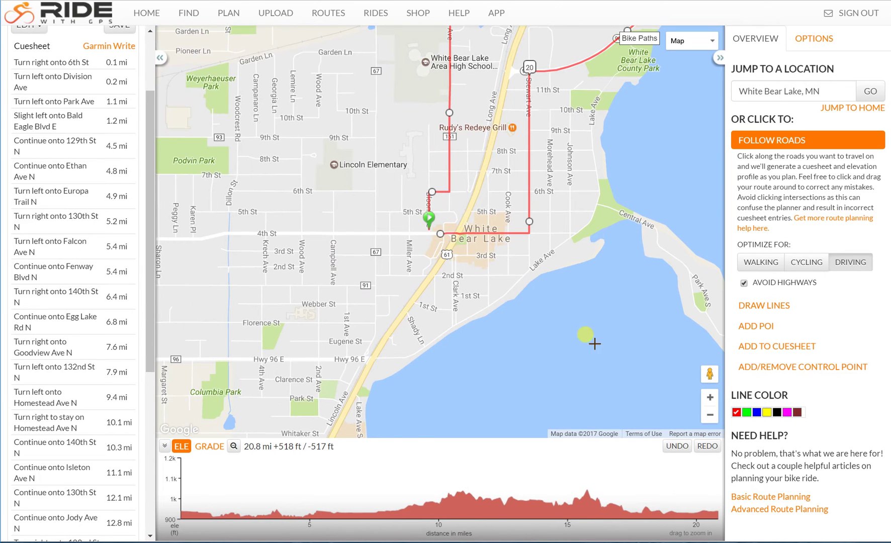
- Close the loop along 4th St to the start marker on Bloom Ave and fit the whole route in view
left_click(710, 397)
left_click(709, 397)
left_click(710, 398)
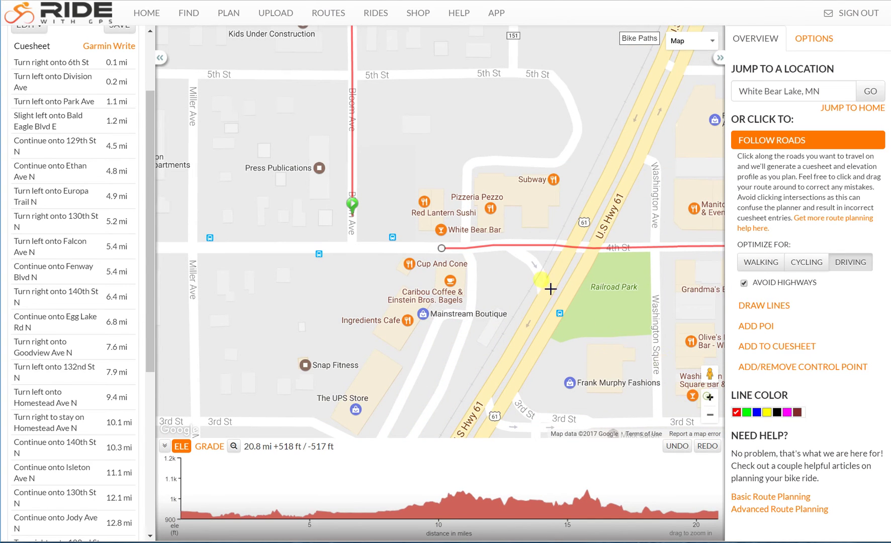
left_click(709, 397)
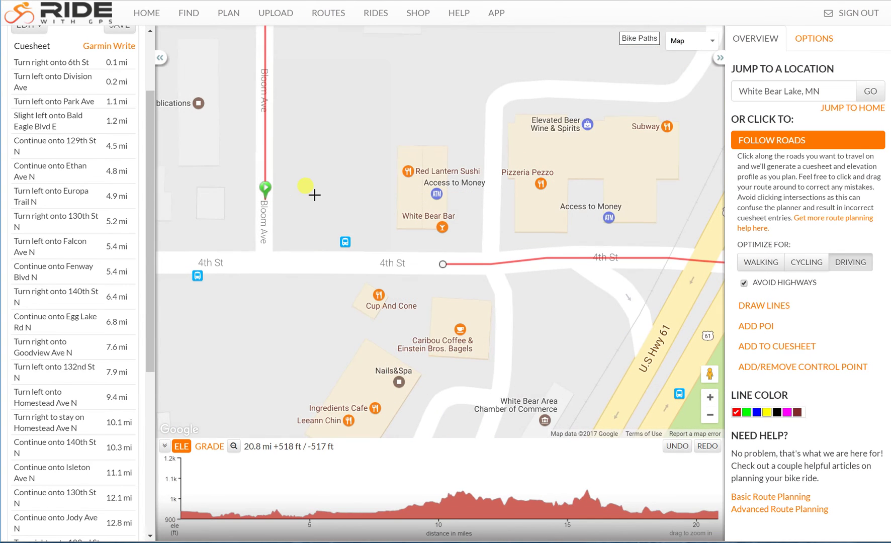
left_click(268, 199)
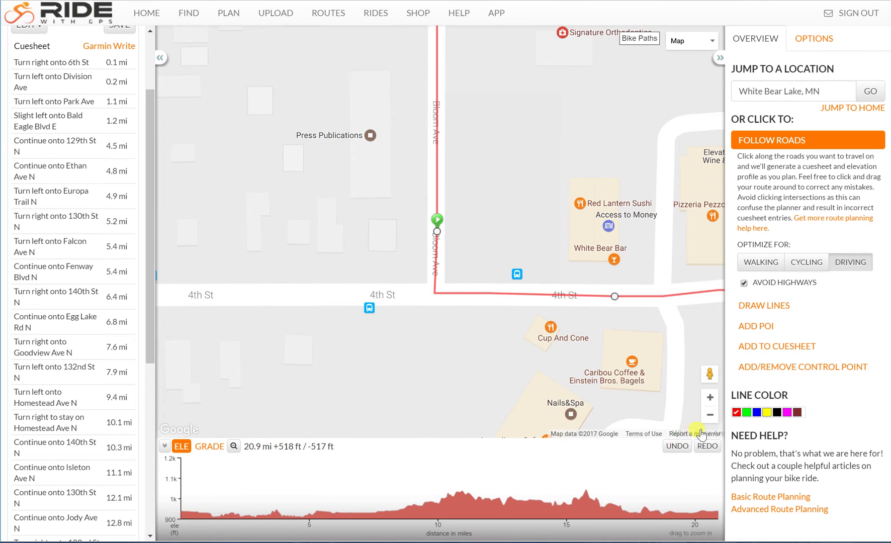
left_click(233, 446)
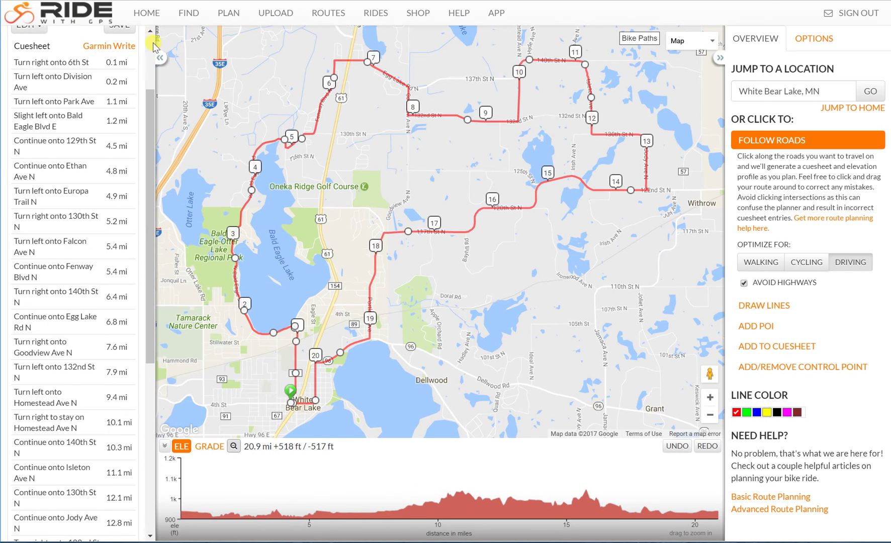
- Open the route's save form, name it "Test 1", mark it for Cycling and set its visibility to "Just me, it's private"
scroll(148, 44, "up", 3)
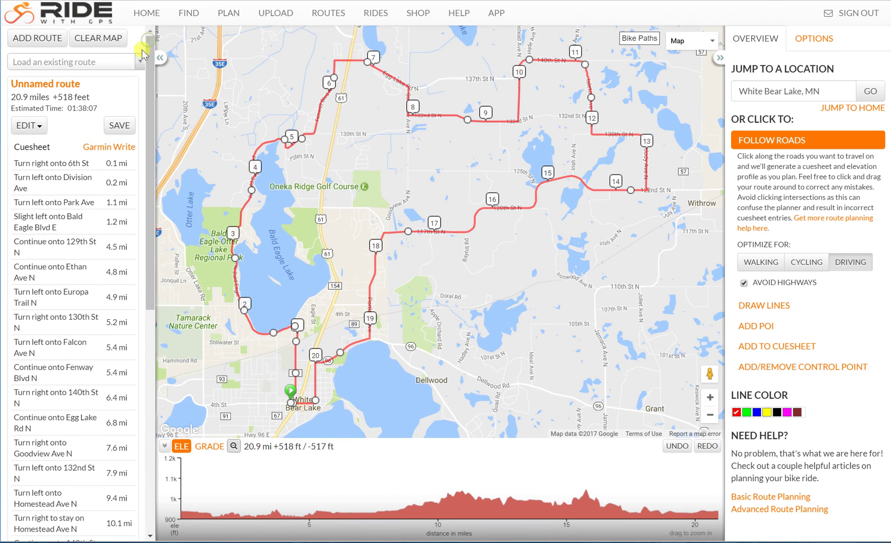
left_click(121, 125)
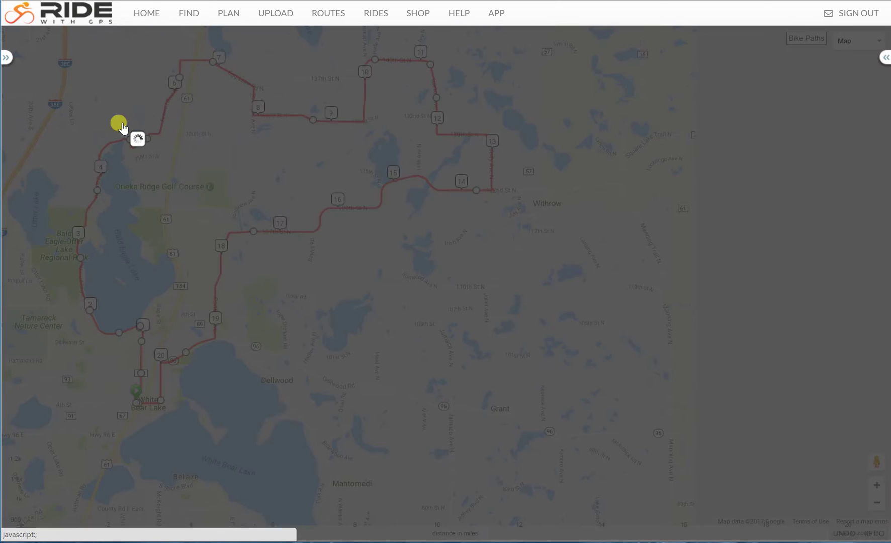
left_click(439, 111)
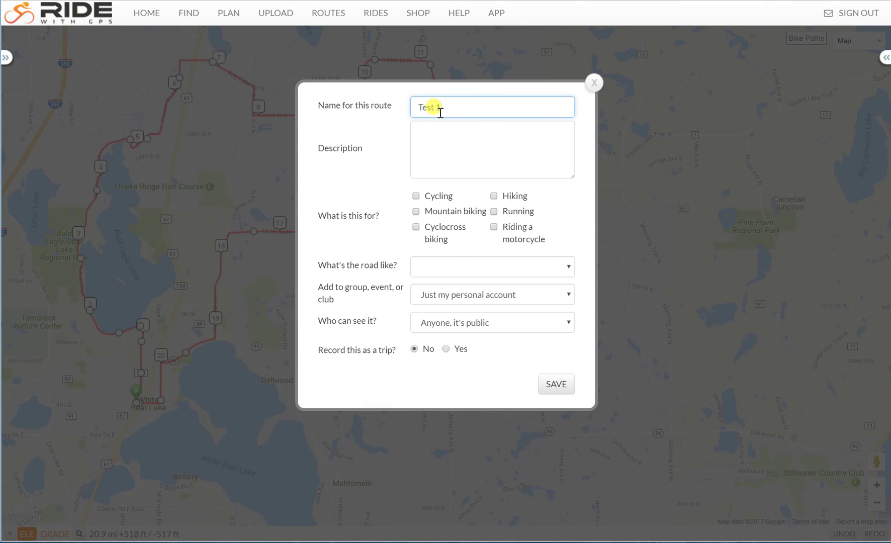
left_click(415, 196)
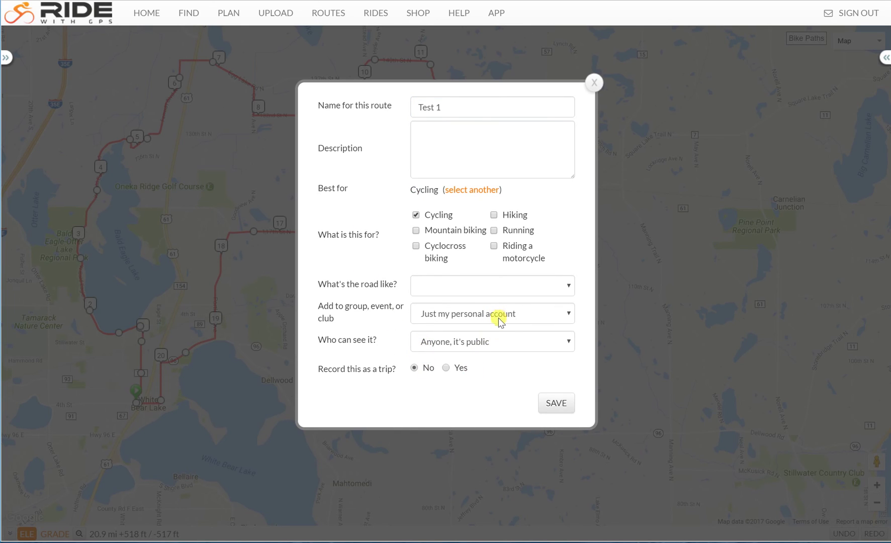
left_click(503, 347)
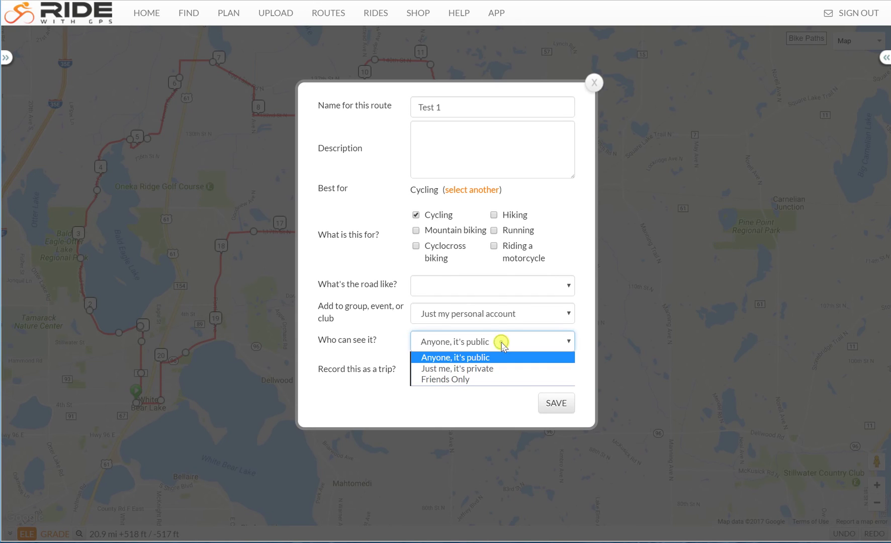
left_click(489, 370)
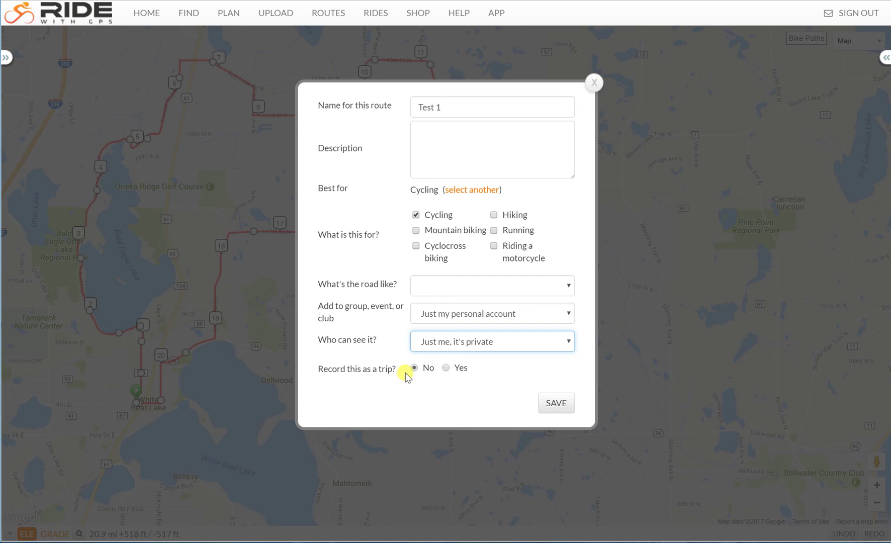
- Save the route with the road type left blank and open the saved route's page
left_click(569, 286)
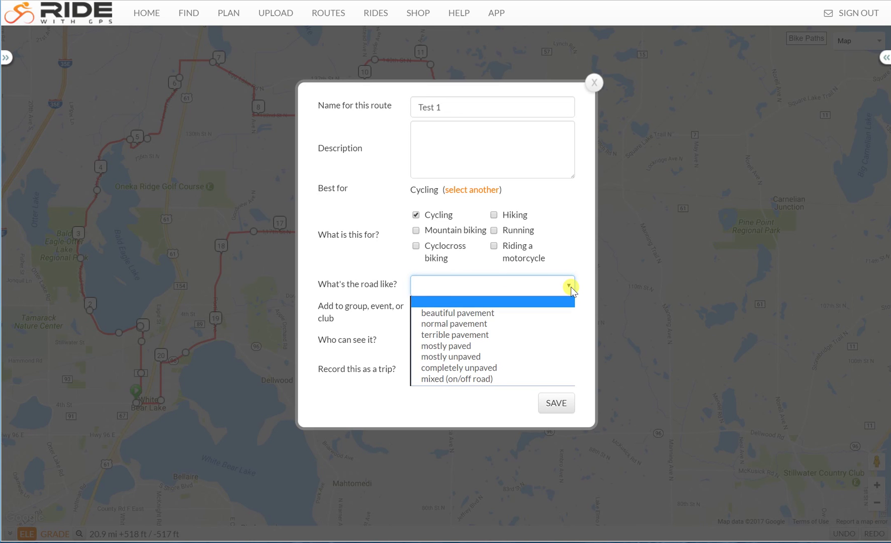
left_click(570, 286)
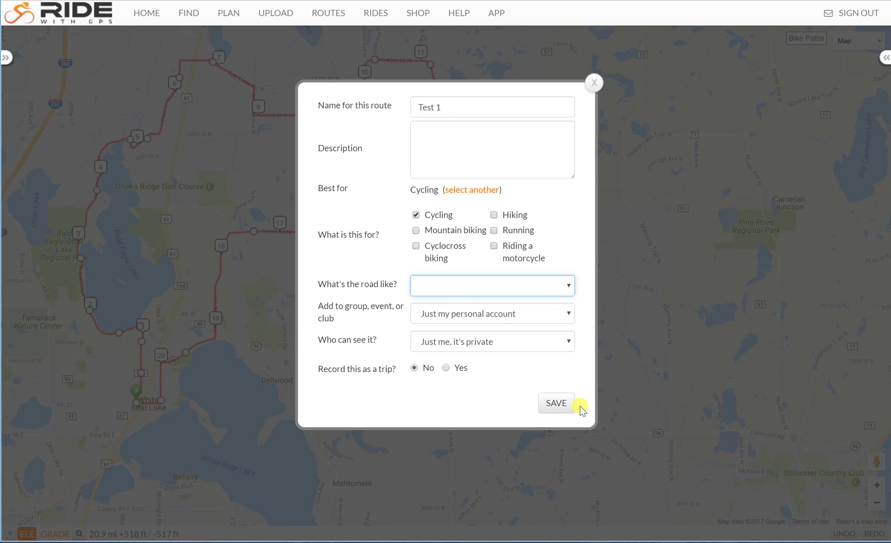
left_click(552, 402)
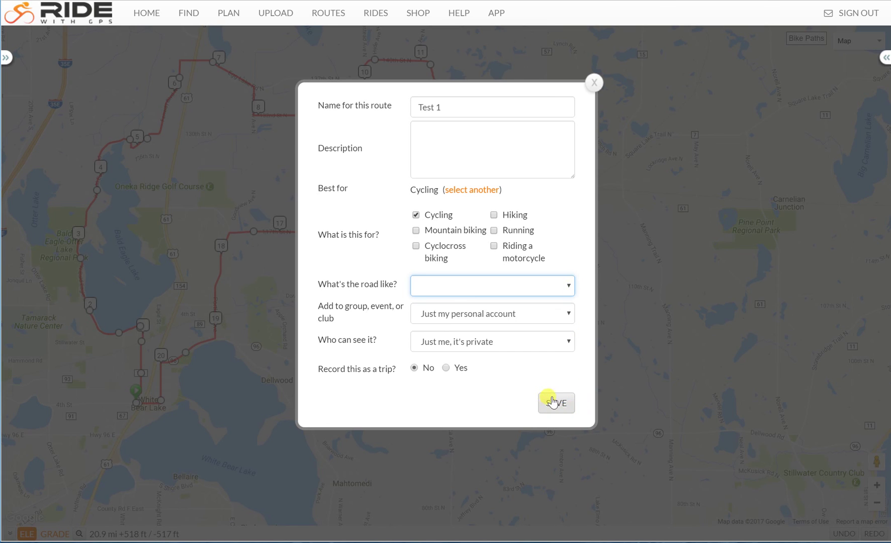
left_click(554, 404)
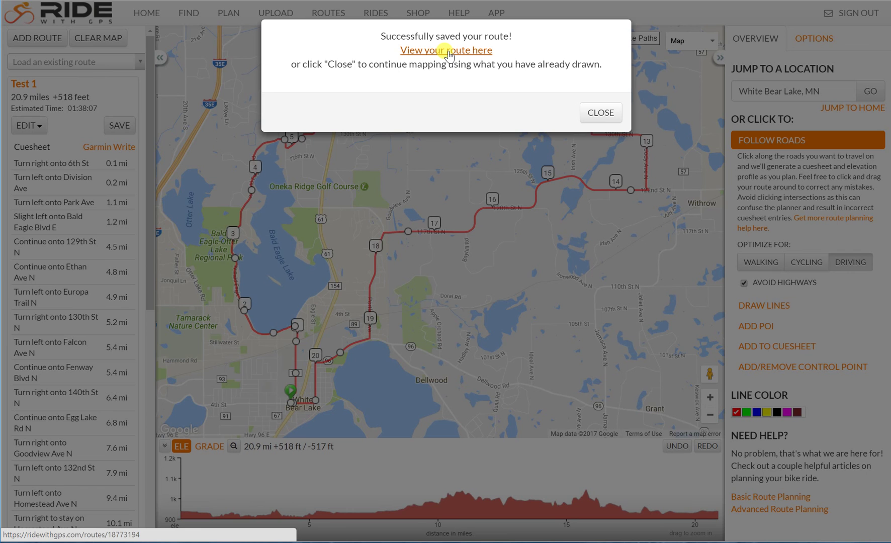
left_click(447, 50)
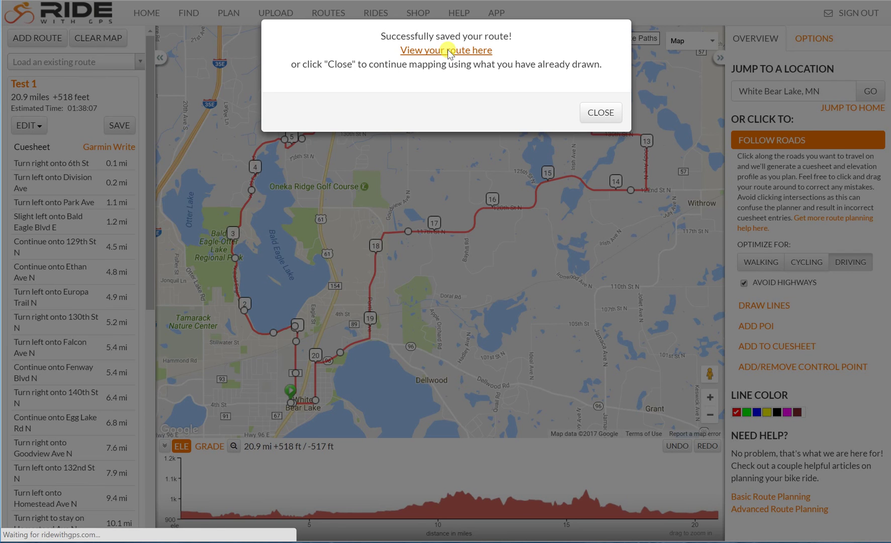